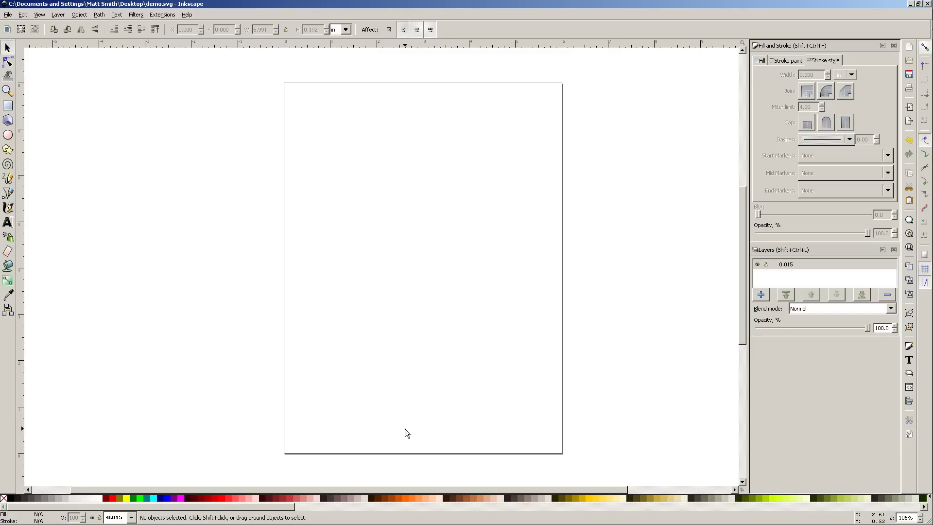
# - In Chrome, open the cnc-club Gcodetools forum topic, scroll to its download section, then return to Inkscape
pyautogui.click(316, 518)
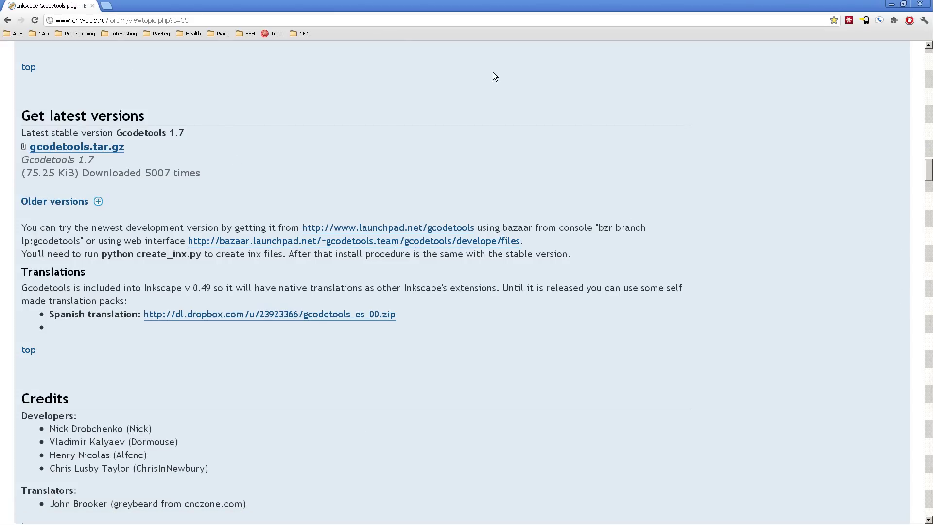
pyautogui.click(7, 20)
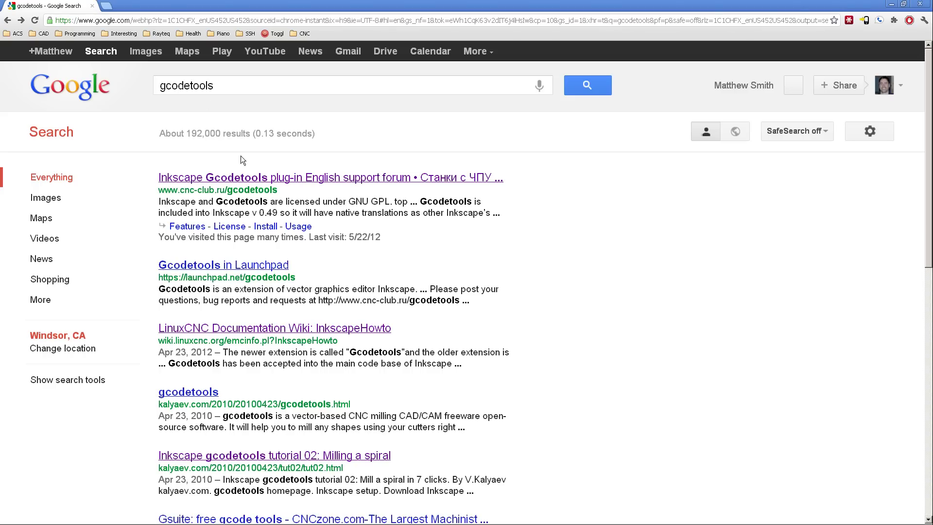
pyautogui.click(290, 178)
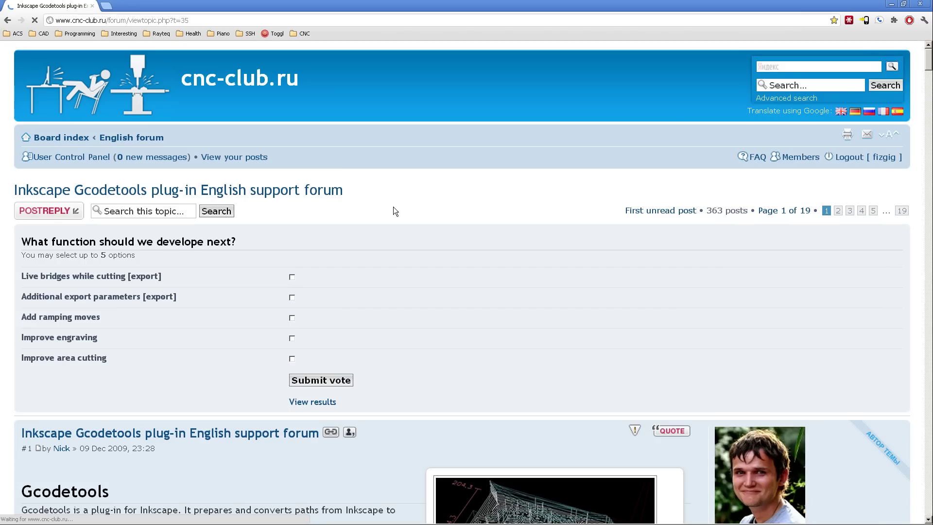
pyautogui.scroll(-20, 393, 207)
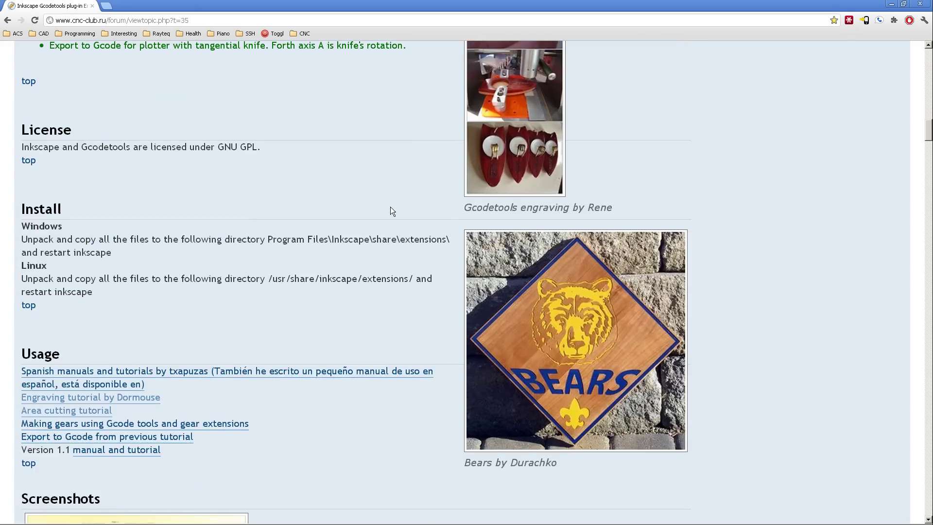
pyautogui.scroll(-20, 390, 206)
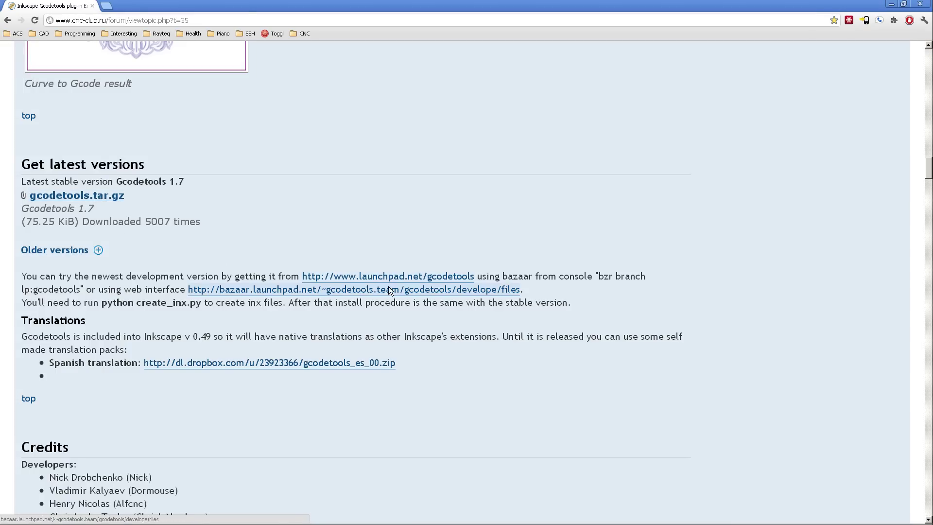
pyautogui.moveTo(559, 518)
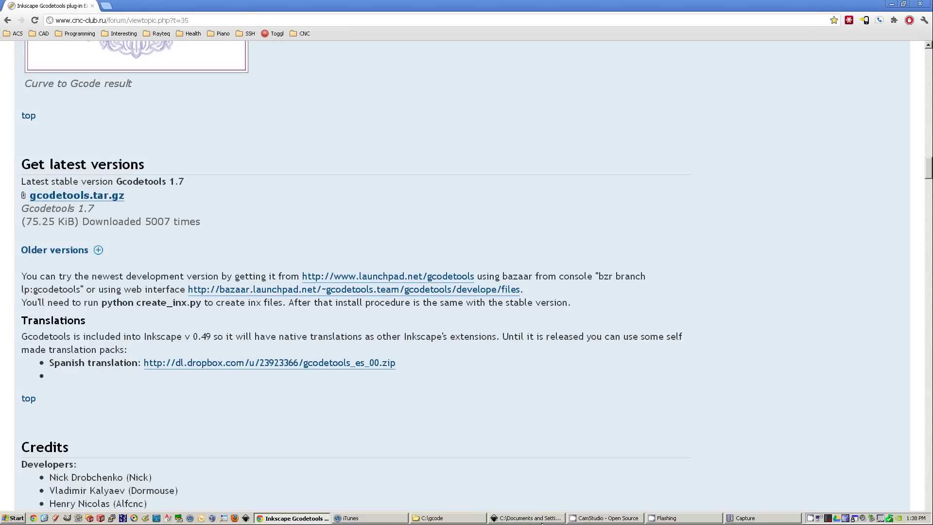
pyautogui.click(543, 519)
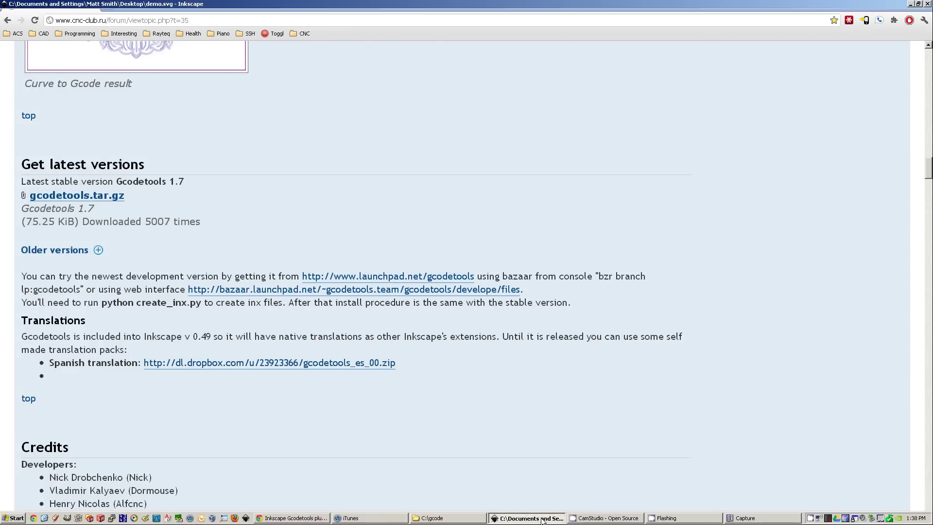
# - Open Document Properties, keep inches as default units, and select the 6.00 page width
pyautogui.moveTo(439, 230); pyautogui.dragTo(431, 241)
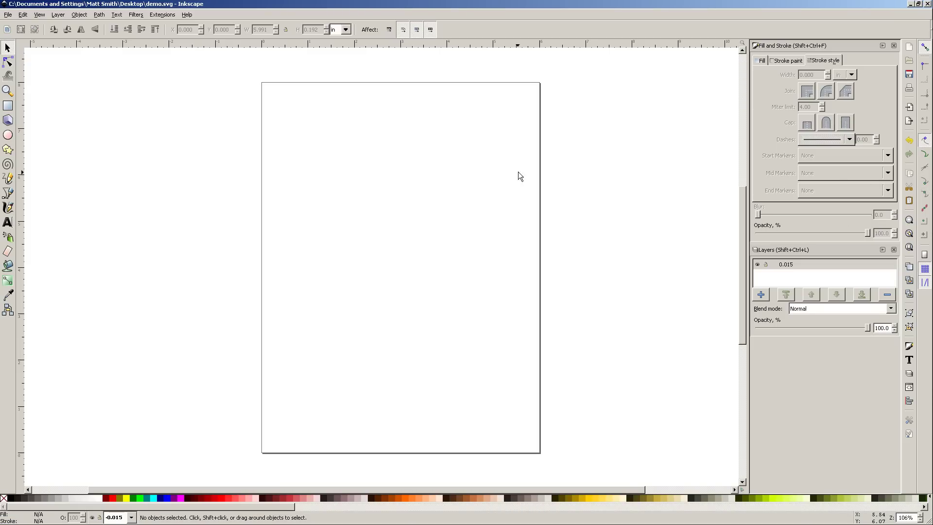
pyautogui.click(7, 15)
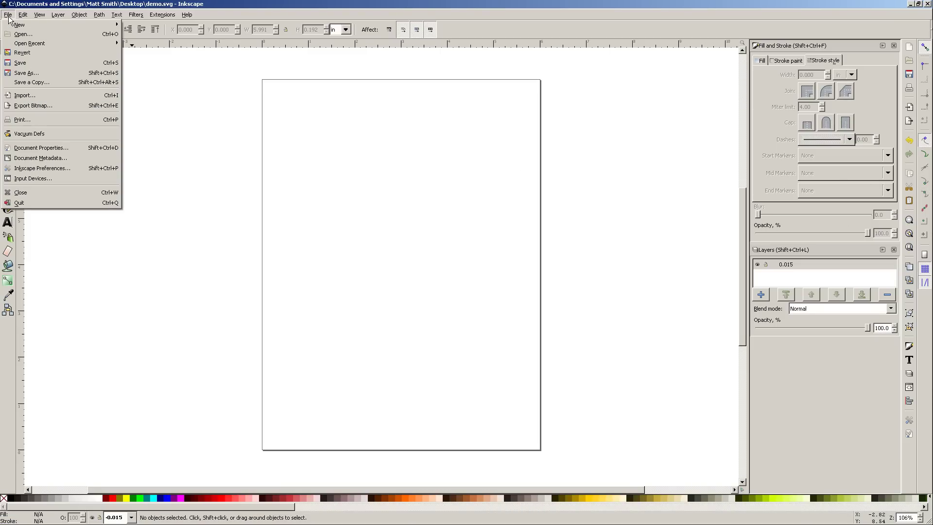
pyautogui.click(70, 148)
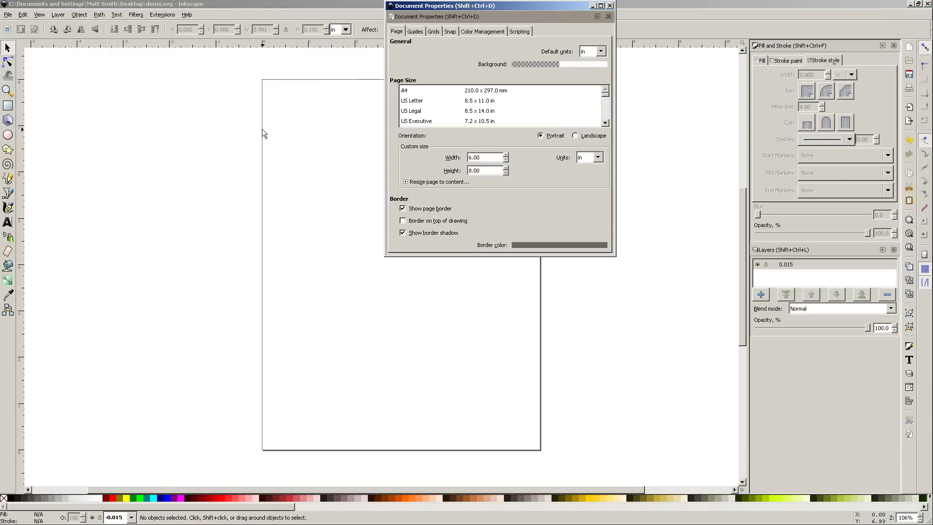
pyautogui.click(590, 51)
pyautogui.click(590, 81)
pyautogui.moveTo(524, 8); pyautogui.dragTo(462, 77)
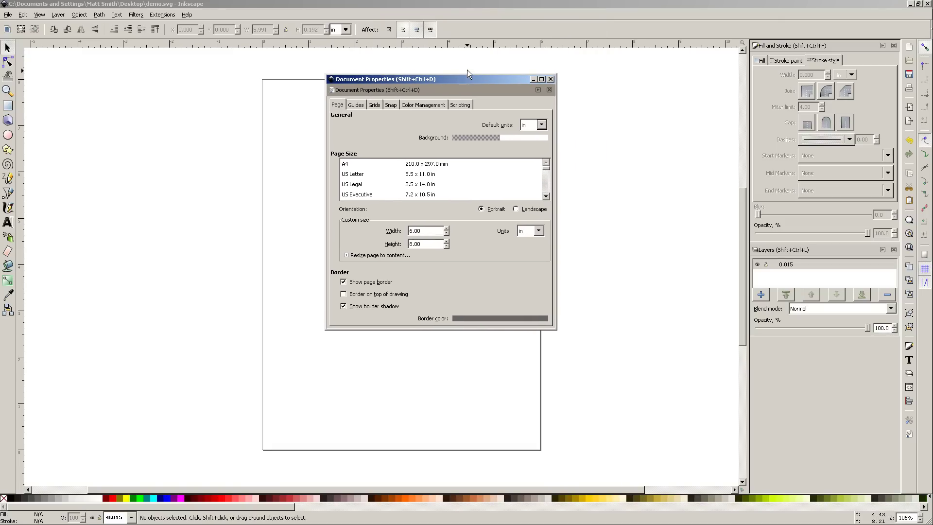
pyautogui.doubleClick(425, 232)
pyautogui.moveTo(449, 79); pyautogui.dragTo(150, 93)
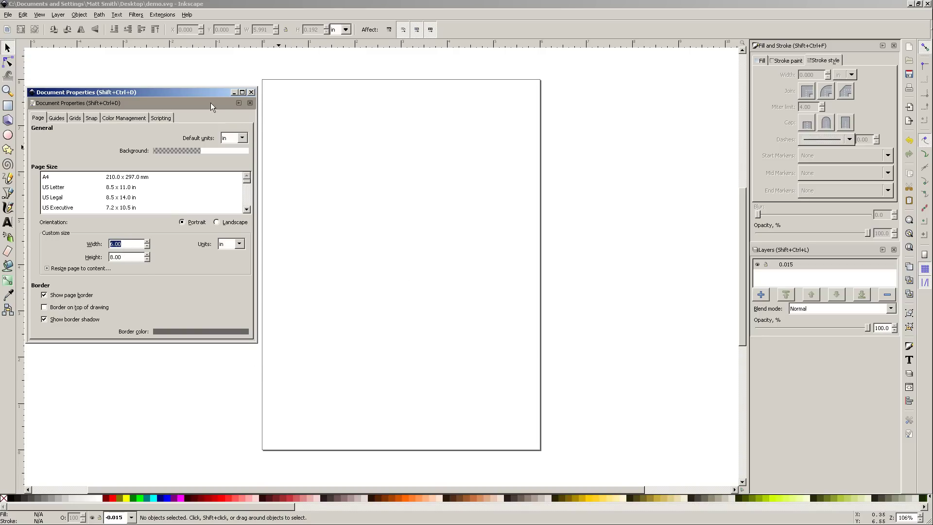
# - Close Document Properties and browse the Extensions > Gcodetools menu without running anything
pyautogui.click(252, 92)
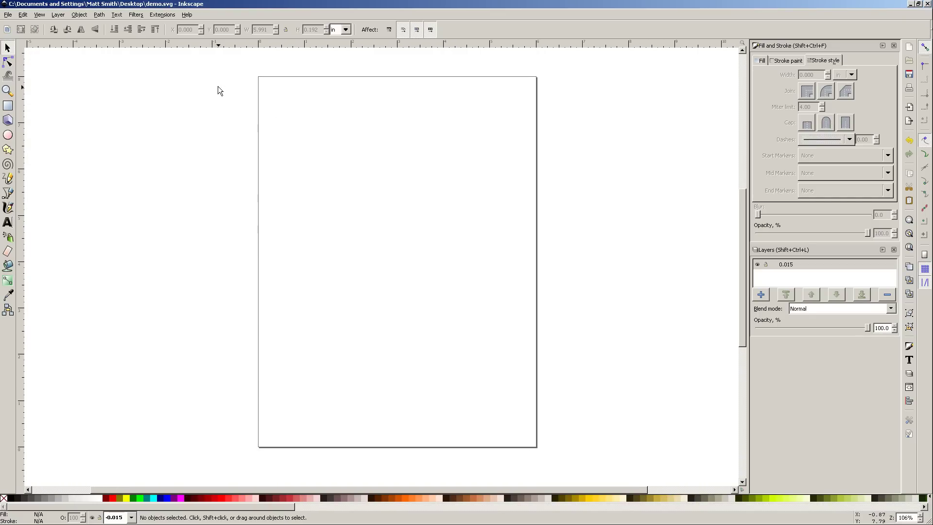
pyautogui.click(162, 15)
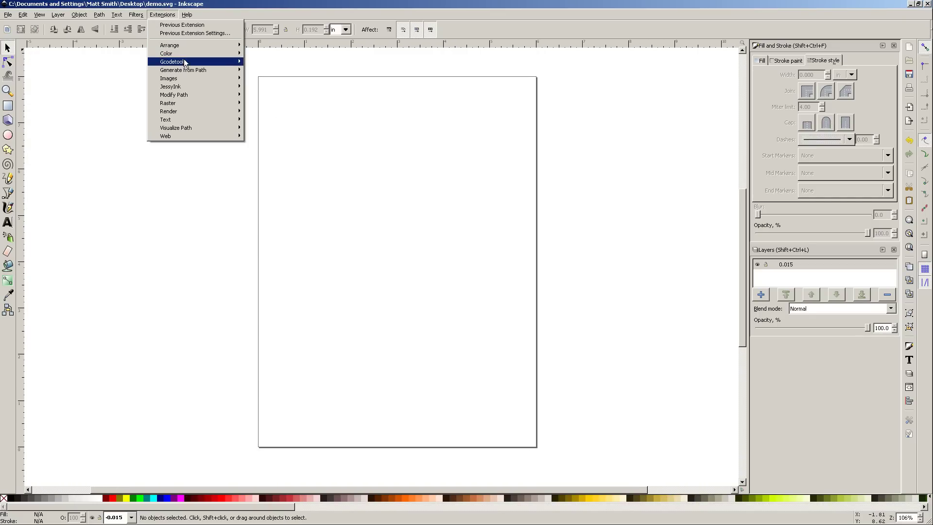
pyautogui.moveTo(177, 63)
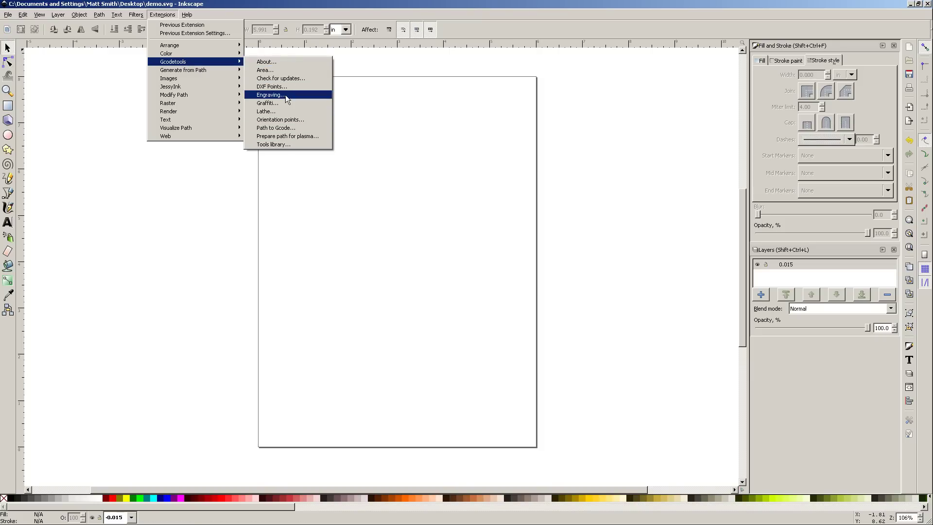
pyautogui.click(295, 120)
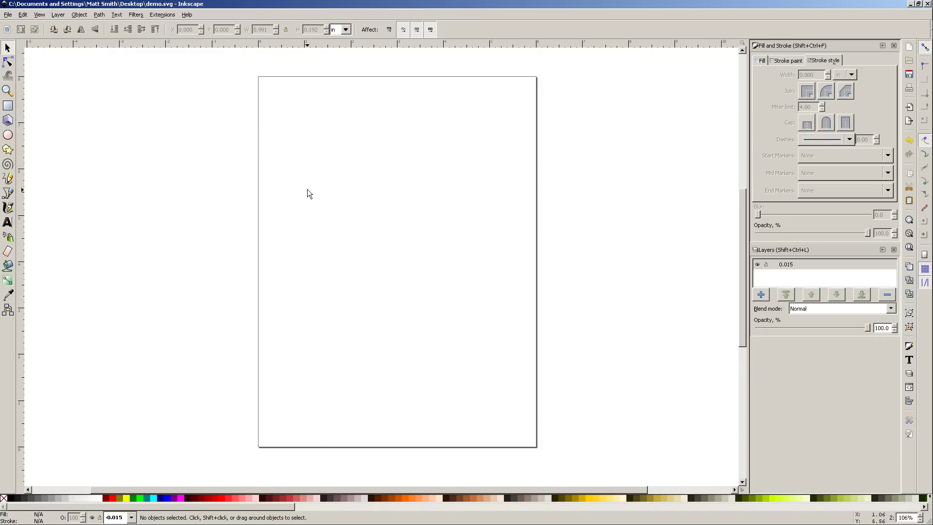
# - Draw a rounded rectangle and size it to 2 by 2 inches
pyautogui.click(7, 107)
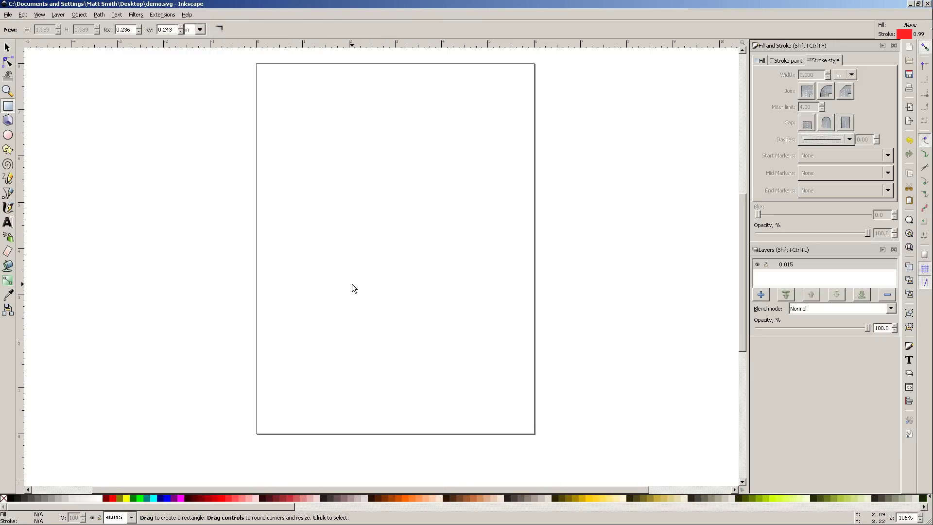
pyautogui.moveTo(330, 223); pyautogui.dragTo(451, 341)
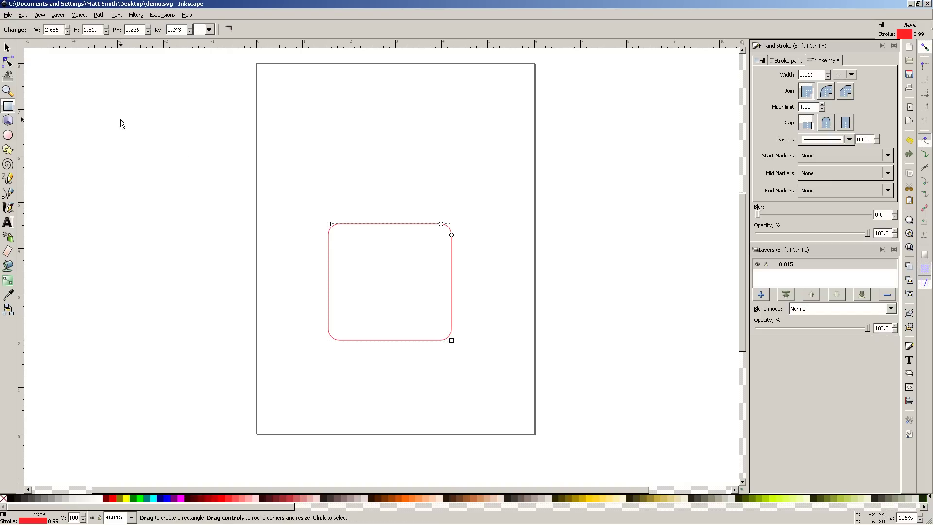
pyautogui.click(10, 50)
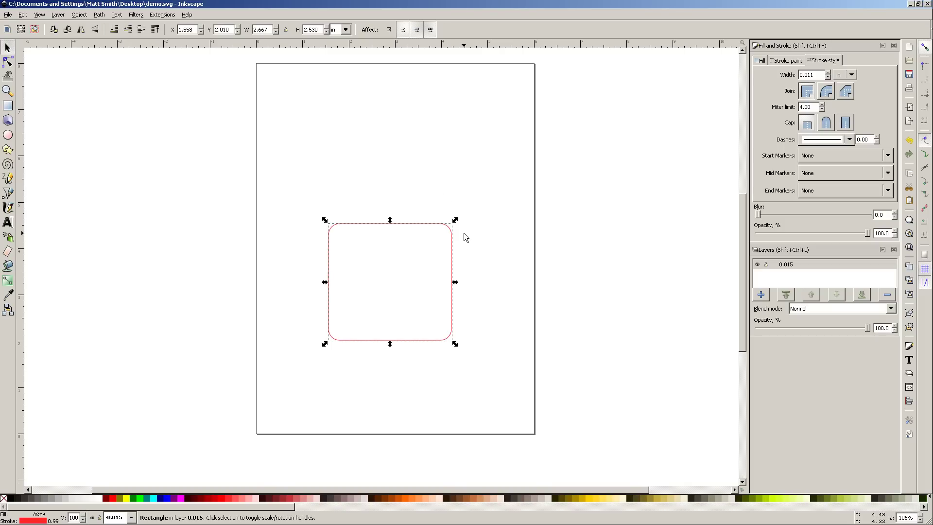
pyautogui.scroll(1, 465, 233)
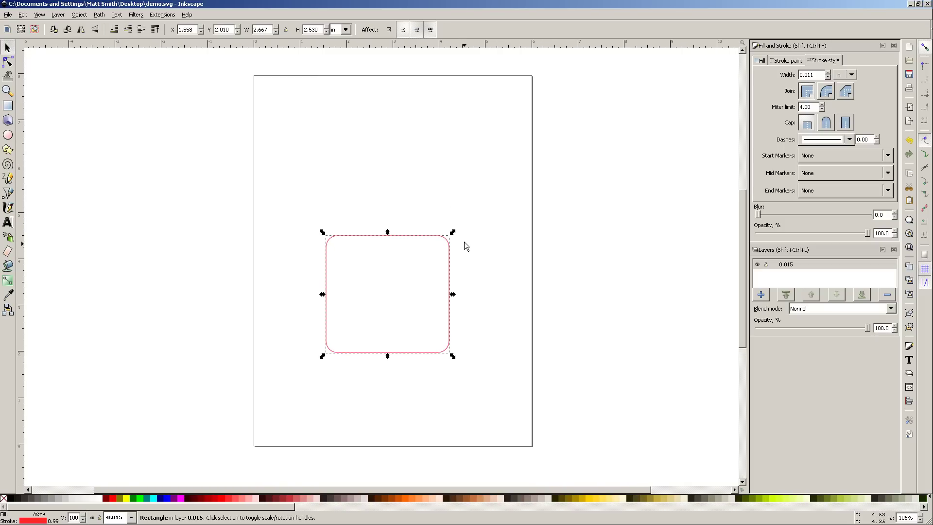
pyautogui.moveTo(267, 30); pyautogui.dragTo(254, 30)
pyautogui.write('2')
pyautogui.press('Tab')
pyautogui.write('2')
pyautogui.press('Return')
# - Adjust the square's rounded corners and move it down and right on the page
pyautogui.click(447, 244)
pyautogui.click(419, 279)
pyautogui.press('r')
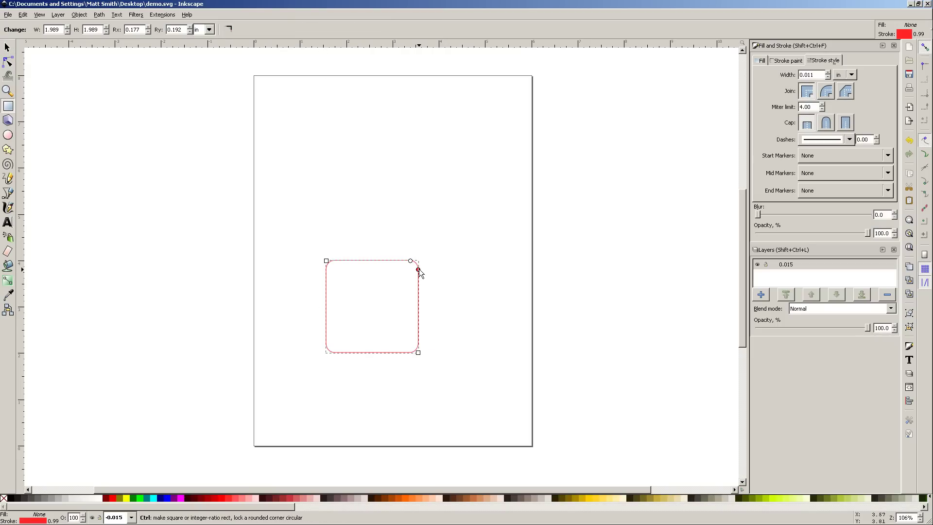
pyautogui.click(437, 279)
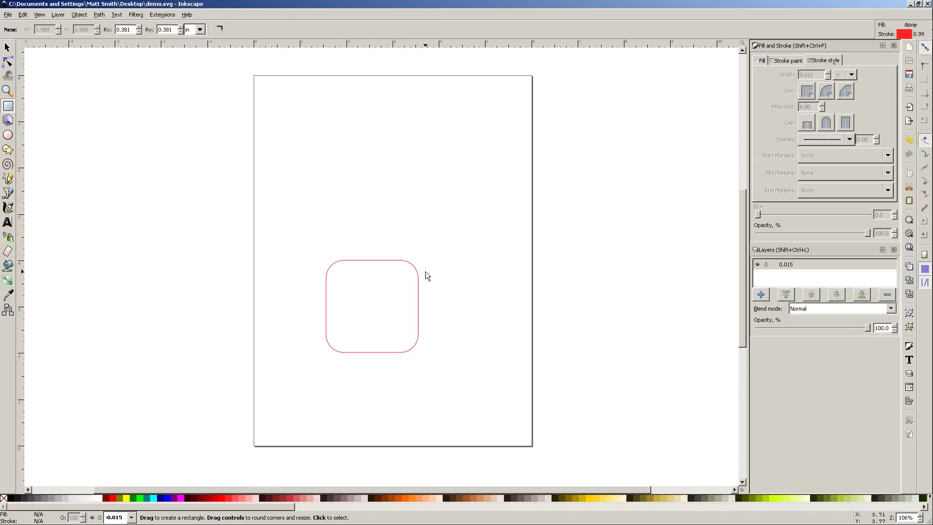
pyautogui.press('s')
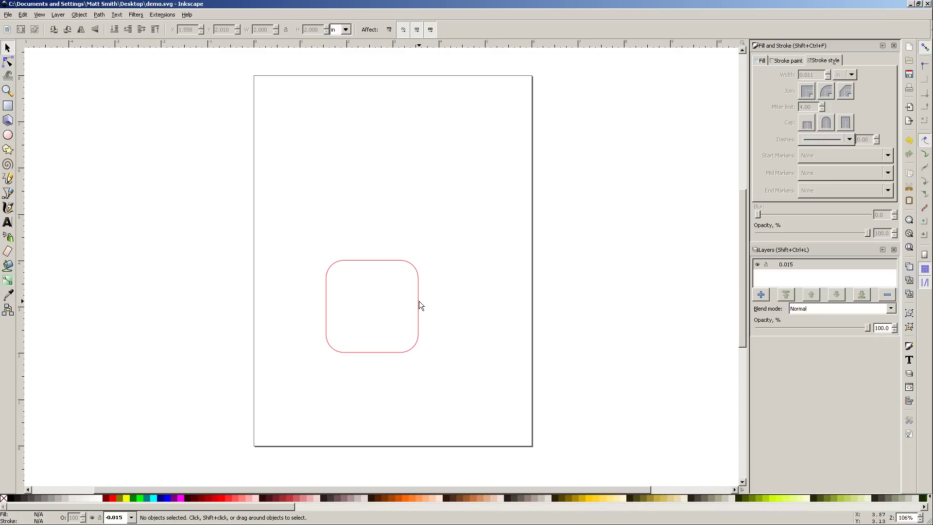
pyautogui.moveTo(419, 302); pyautogui.dragTo(430, 333)
# - Type a letter M inside the rounded square and enlarge it to fill the box
pyautogui.click(448, 312)
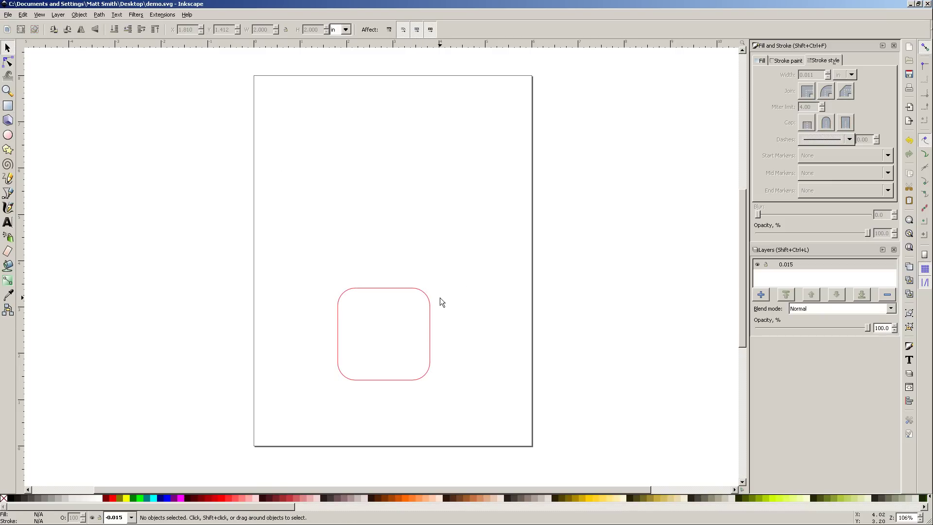
pyautogui.click(8, 222)
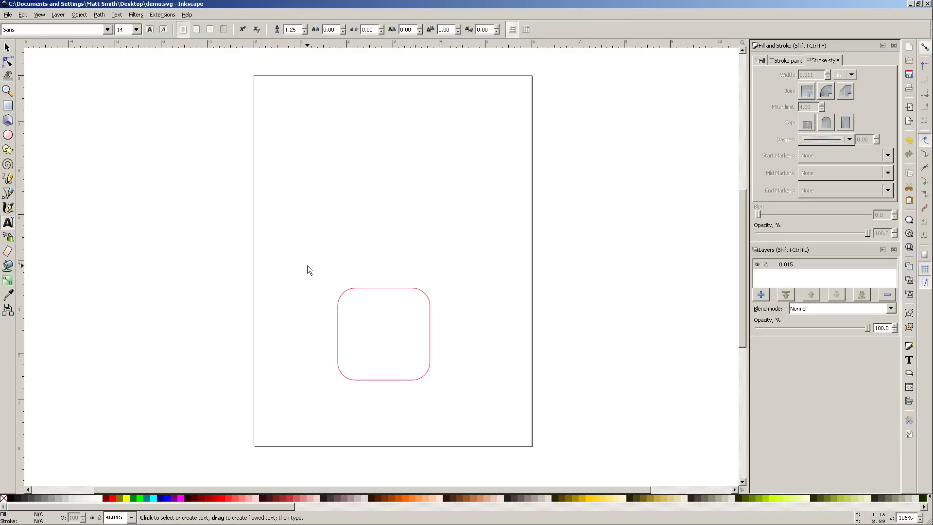
pyautogui.click(367, 340)
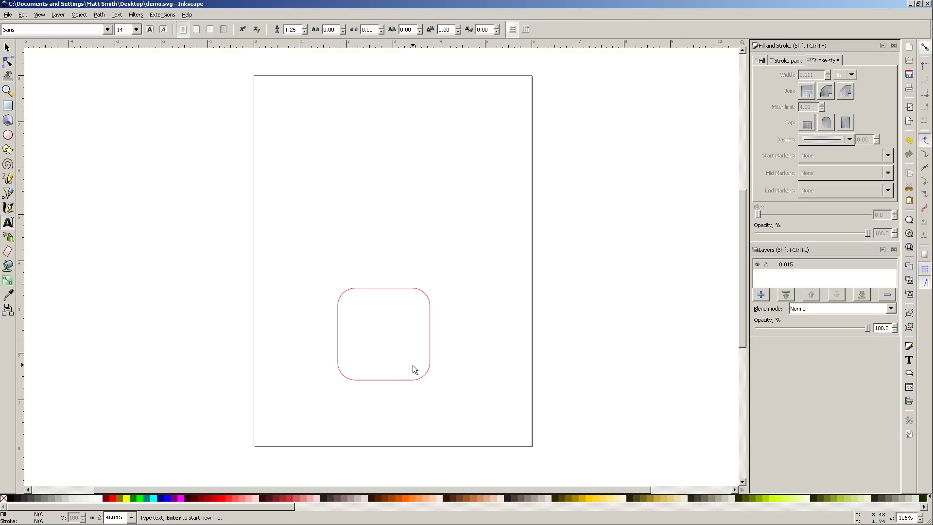
pyautogui.write('M')
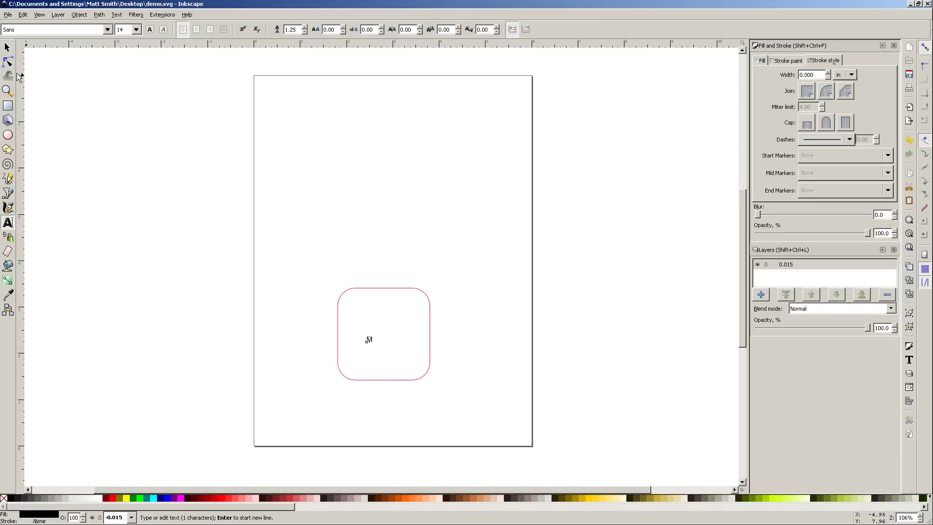
pyautogui.click(8, 48)
pyautogui.moveTo(376, 346); pyautogui.dragTo(406, 347)
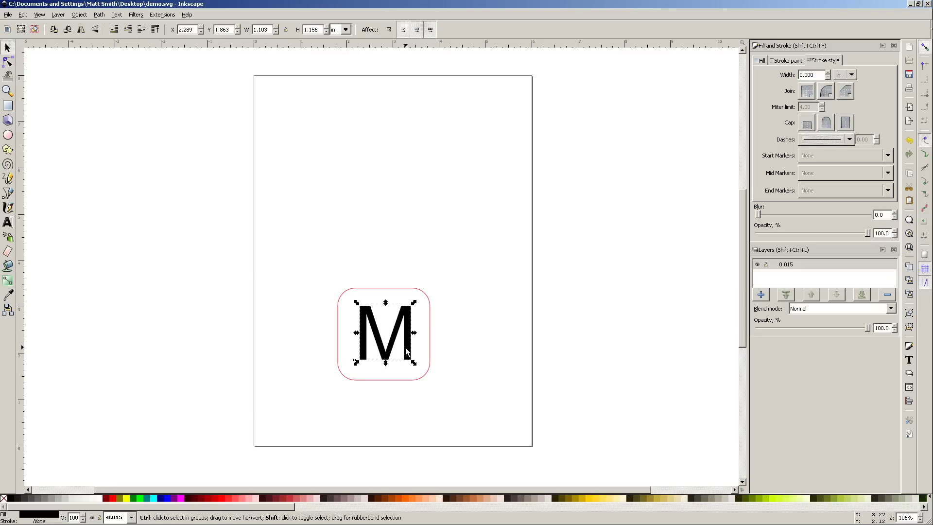
# - Set the M in Script MT Bold and centre it inside the box
pyautogui.hotkey('ctrl', 'shift', 't')
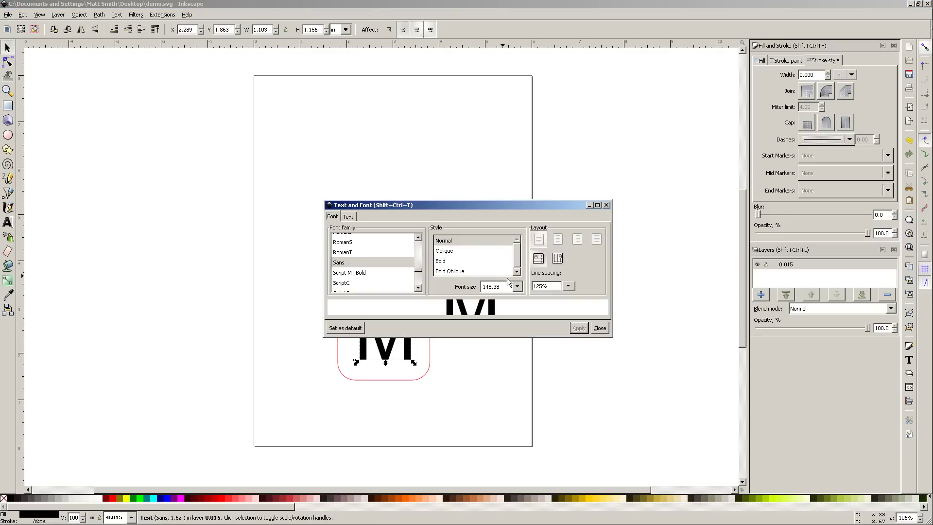
pyautogui.moveTo(385, 205); pyautogui.dragTo(411, 91)
pyautogui.click(371, 164)
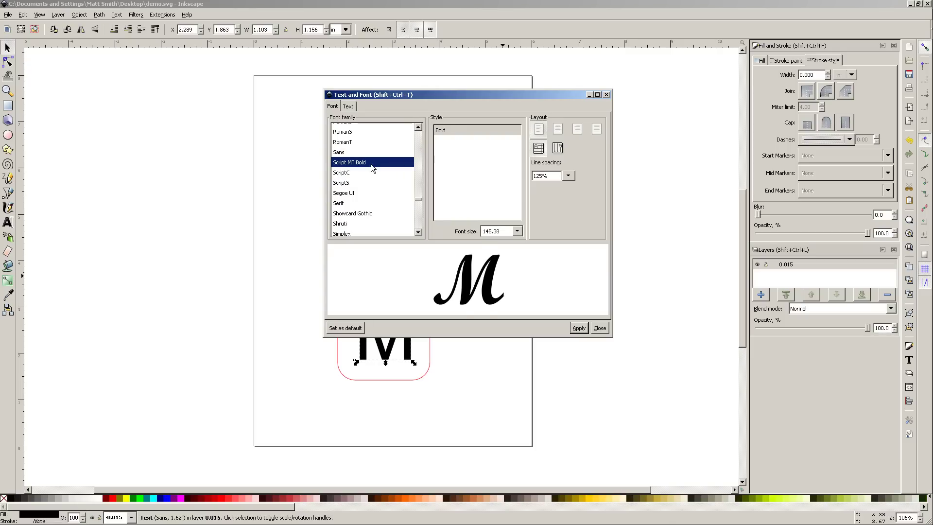
pyautogui.click(578, 328)
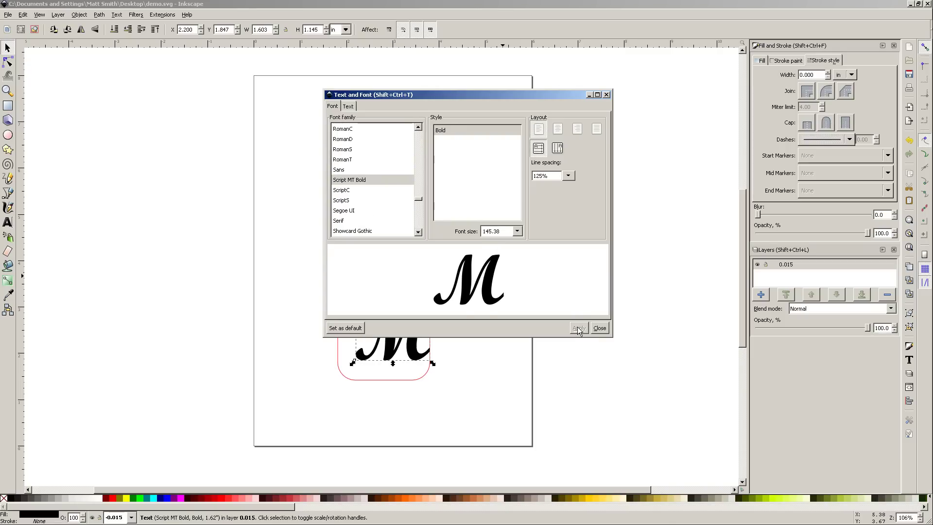
pyautogui.click(601, 328)
pyautogui.moveTo(425, 356); pyautogui.dragTo(416, 355)
pyautogui.click(444, 335)
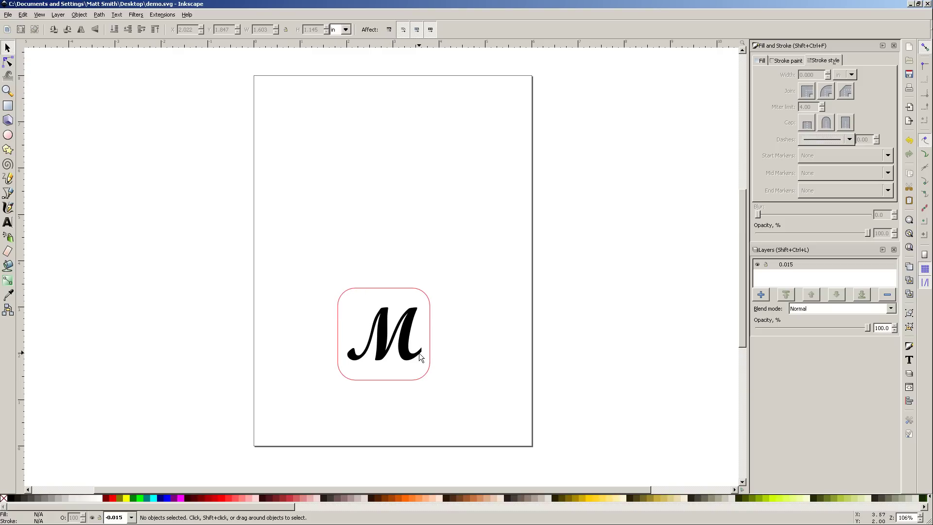
# - Clear the selection and open the Gcodetools Orientation points settings
pyautogui.moveTo(421, 357); pyautogui.dragTo(420, 356)
pyautogui.click(461, 342)
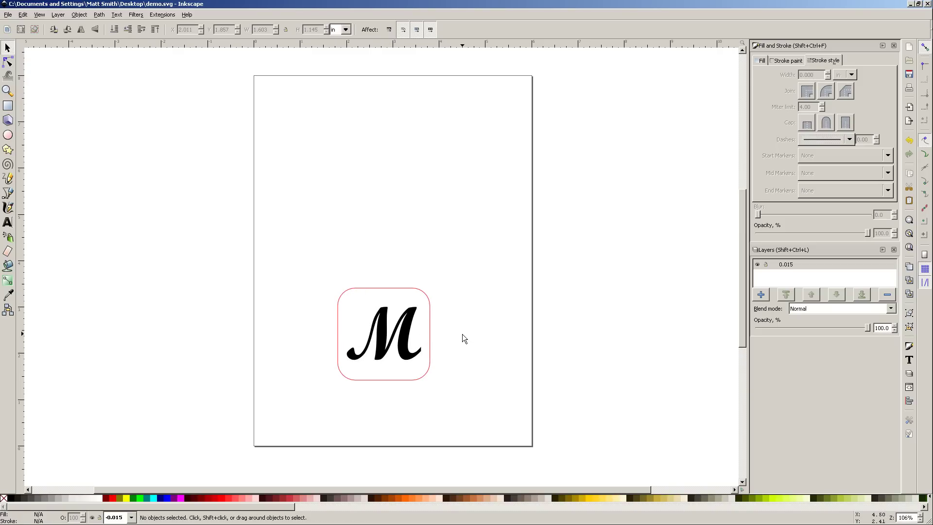
pyautogui.scroll(2, 405, 352)
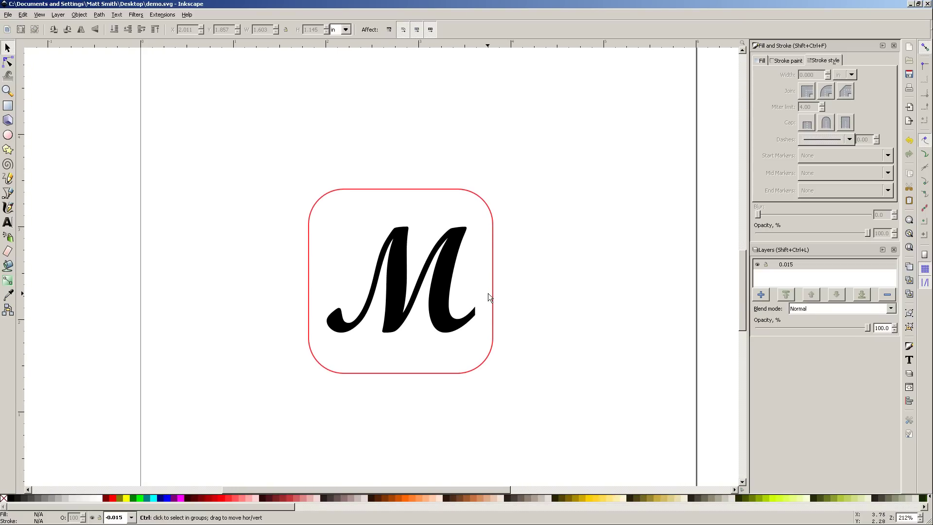
pyautogui.scroll(-1, 488, 299)
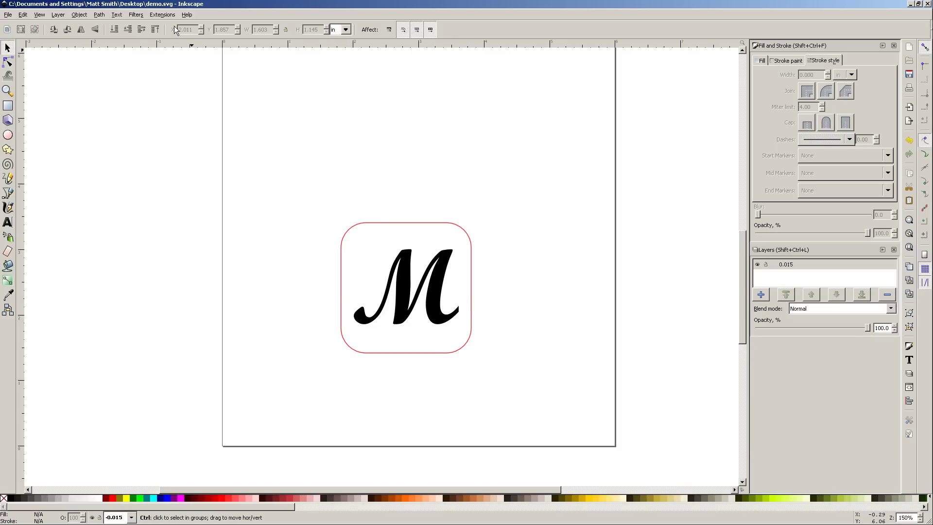
pyautogui.click(161, 15)
pyautogui.moveTo(184, 65)
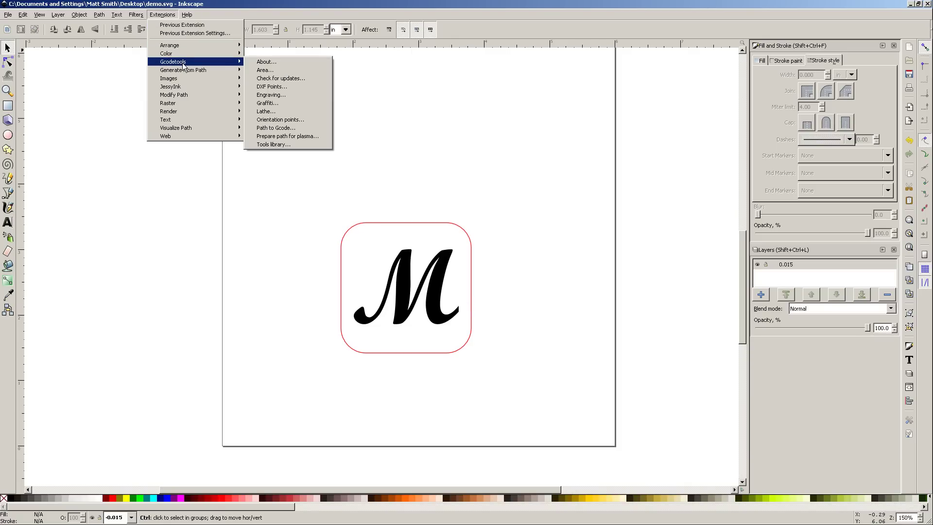
pyautogui.click(277, 121)
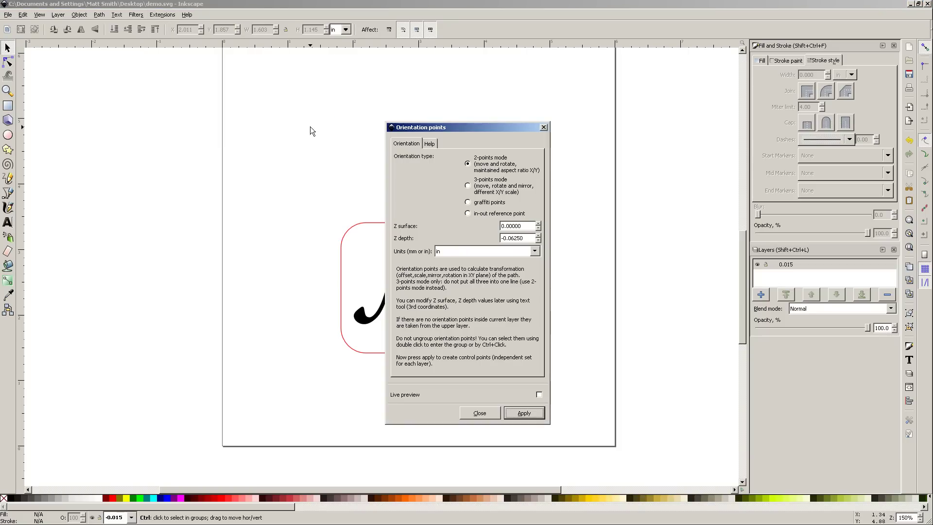
# - Create 2-point orientation points with Z surface 0.0 and Z depth -0.0625 inches
pyautogui.click(527, 227)
pyautogui.moveTo(525, 238); pyautogui.dragTo(500, 239)
pyautogui.doubleClick(524, 226)
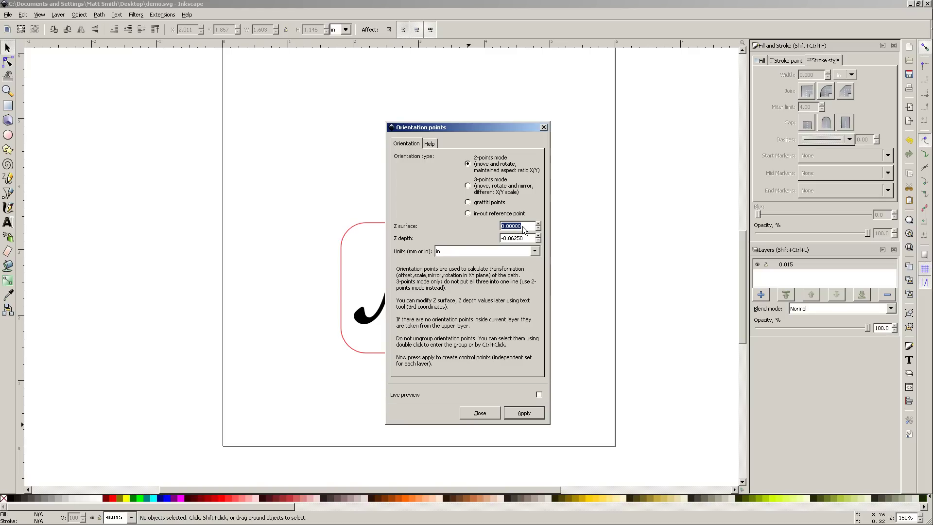
pyautogui.doubleClick(524, 238)
pyautogui.click(528, 238)
pyautogui.click(532, 251)
pyautogui.click(537, 251)
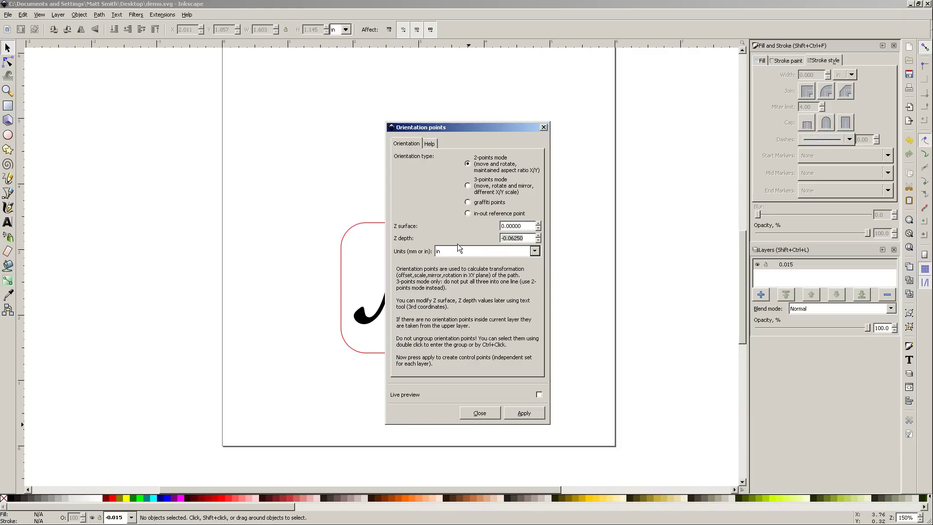
pyautogui.click(520, 412)
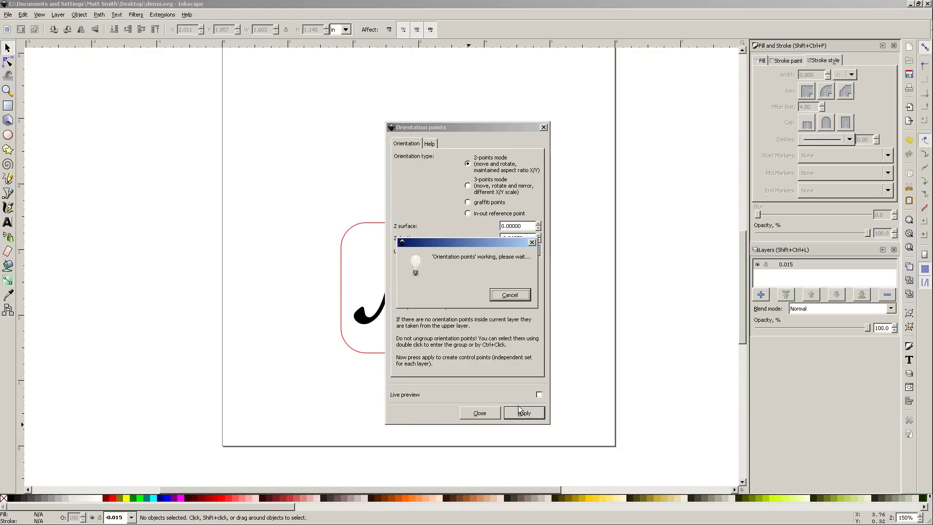
# - Change the right orientation point's depth label from -0.0625 to -0.075
pyautogui.click(477, 413)
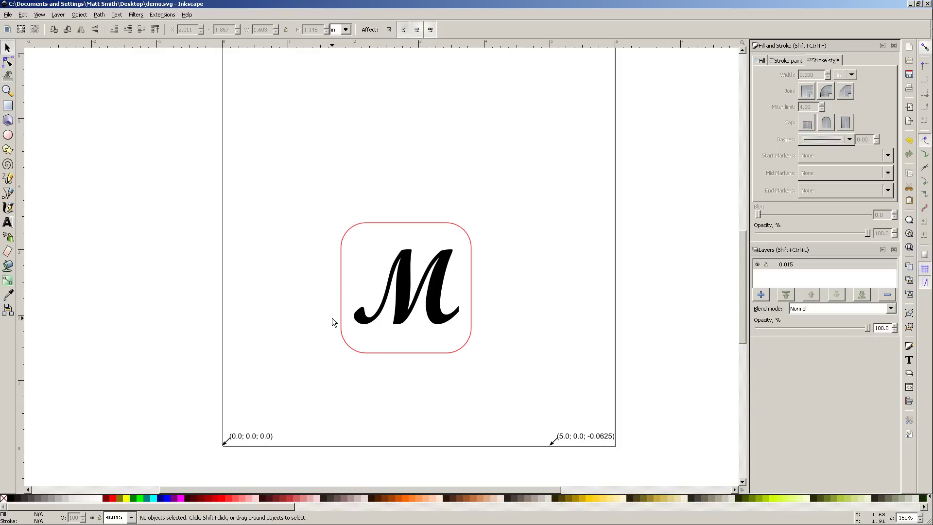
pyautogui.click(8, 222)
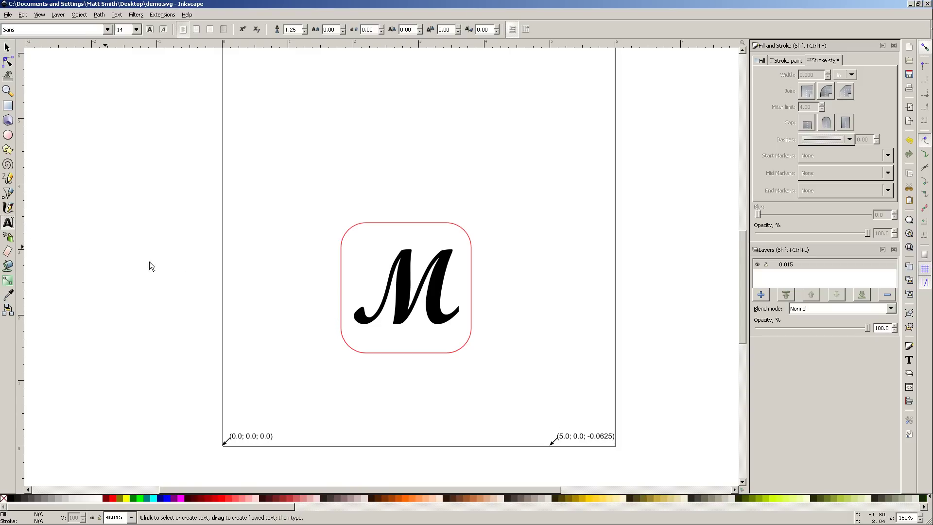
pyautogui.click(603, 439)
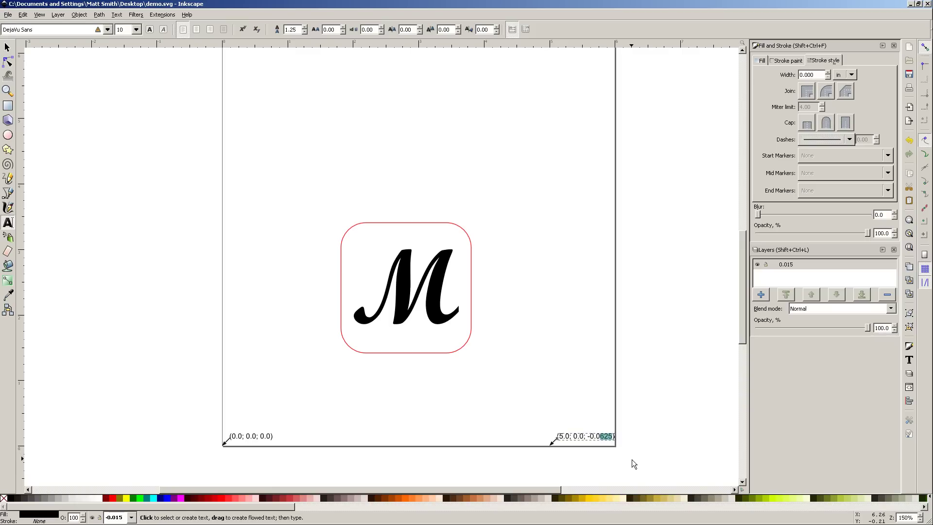
pyautogui.write('75')
pyautogui.click(7, 47)
pyautogui.press('Escape')
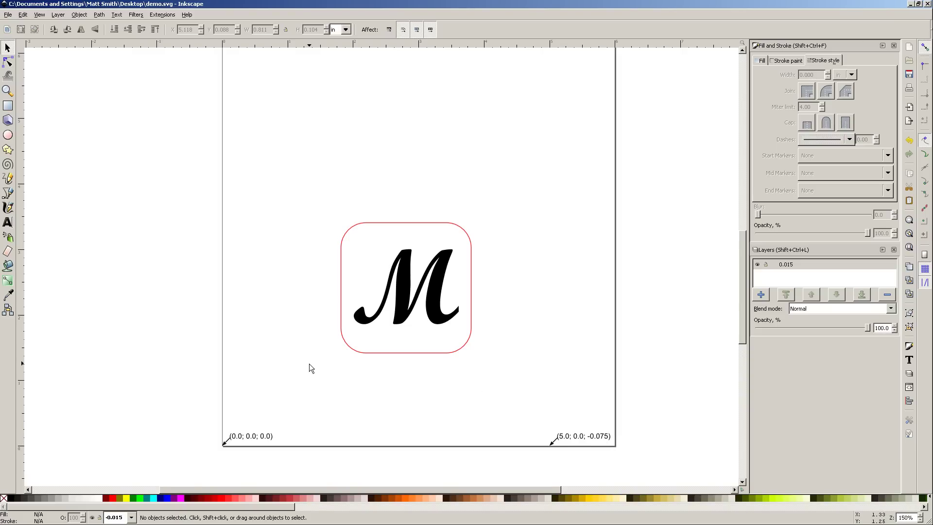
# - Add the Gcodetools Default tool table and move it up-left beside the page
pyautogui.hscroll(-1, 310, 364)
pyautogui.click(163, 14)
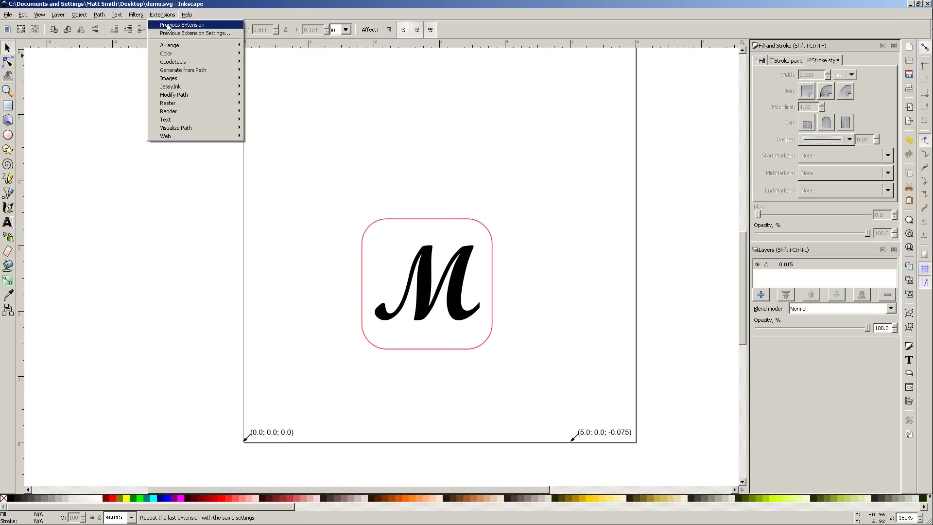
pyautogui.moveTo(189, 63)
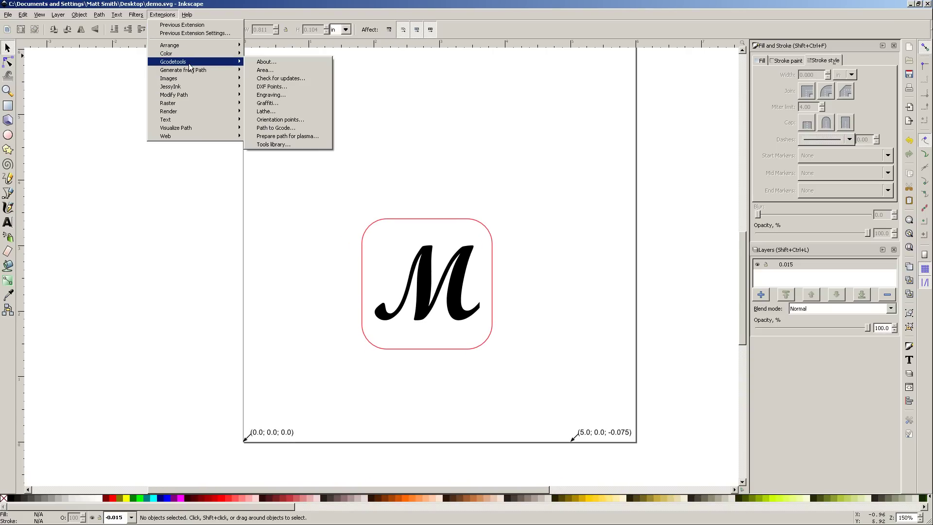
pyautogui.click(280, 144)
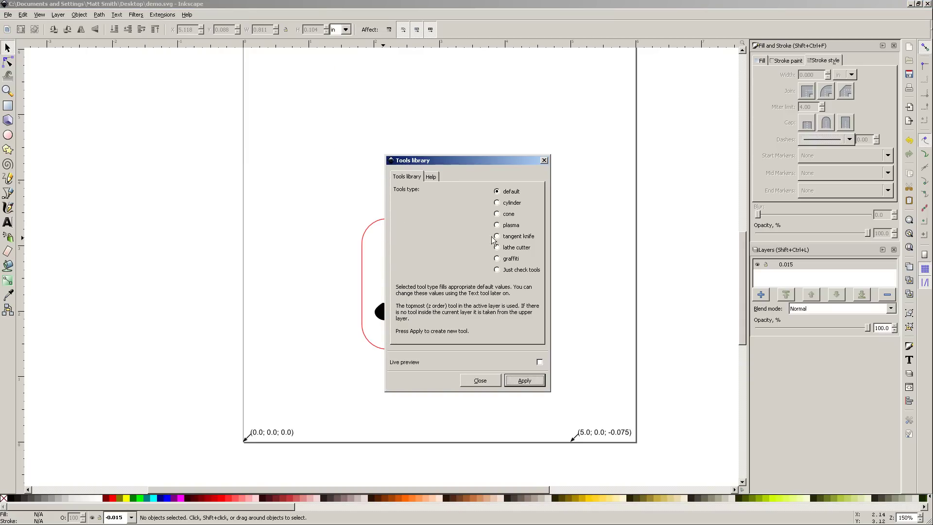
pyautogui.click(524, 381)
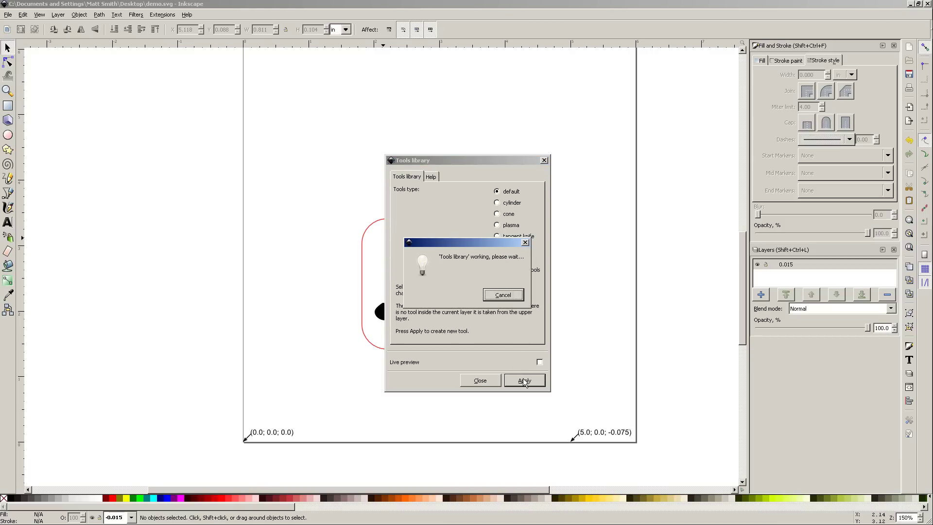
pyautogui.click(480, 381)
pyautogui.scroll(-2, 431, 354)
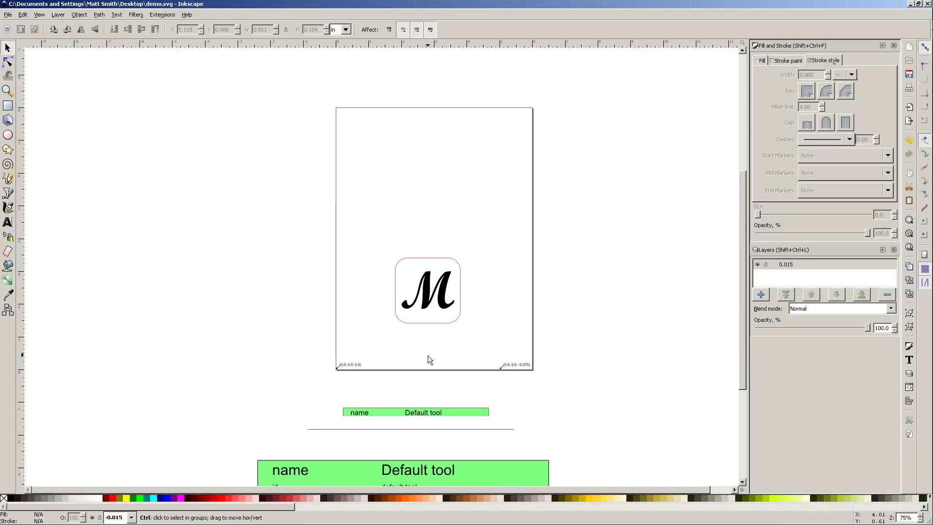
pyautogui.moveTo(459, 437)
pyautogui.mouseDown()
pyautogui.moveTo(316, 292)
pyautogui.moveTo(294, 252)
pyautogui.mouseUp()
pyautogui.scroll(2, 275, 269)
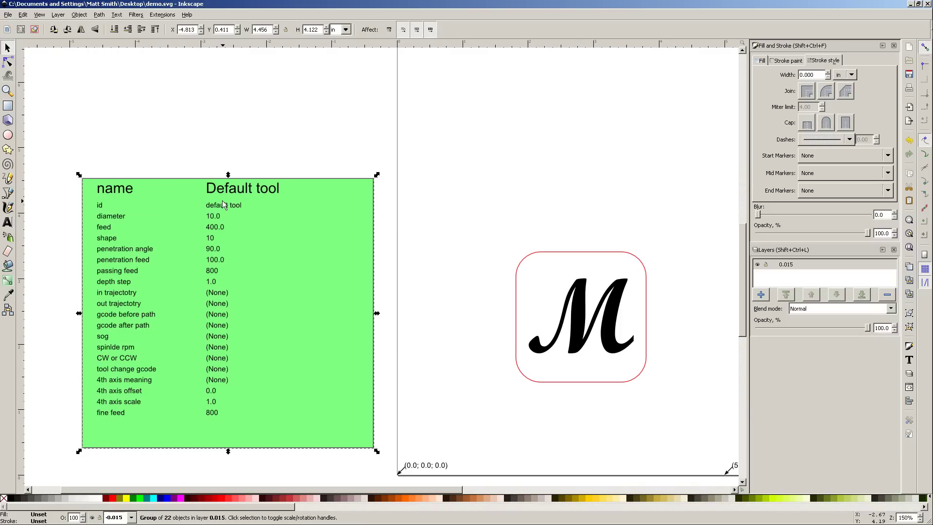
# - Edit the Default tool table's diameter to 0.010 and feed to 20.0
pyautogui.click(8, 222)
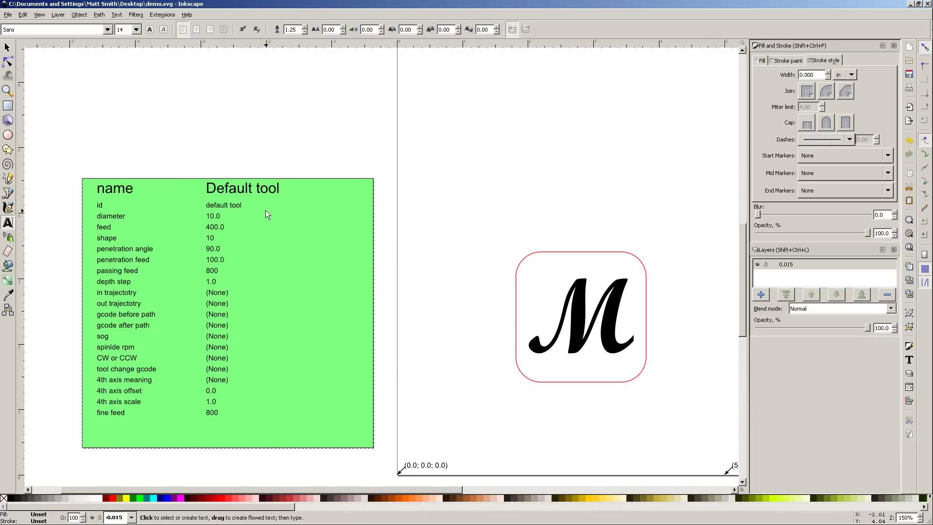
pyautogui.doubleClick(216, 215)
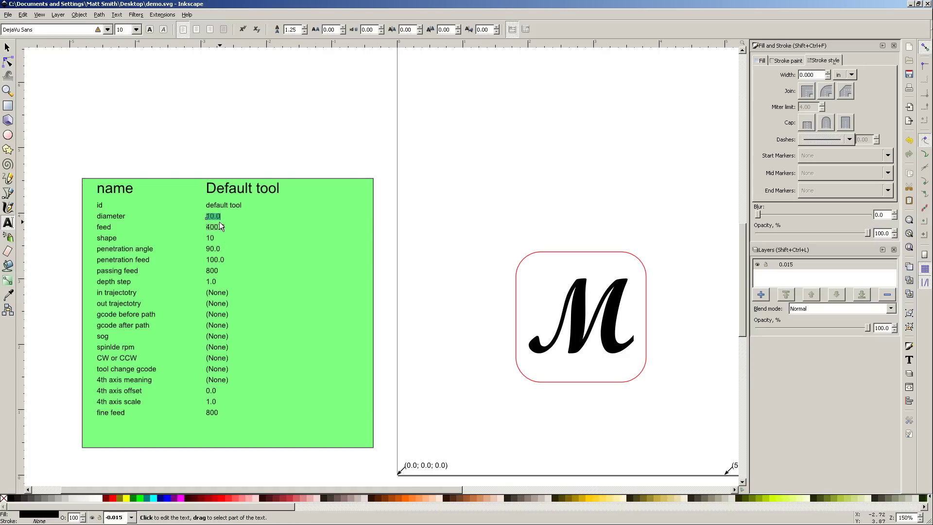
pyautogui.write('0')
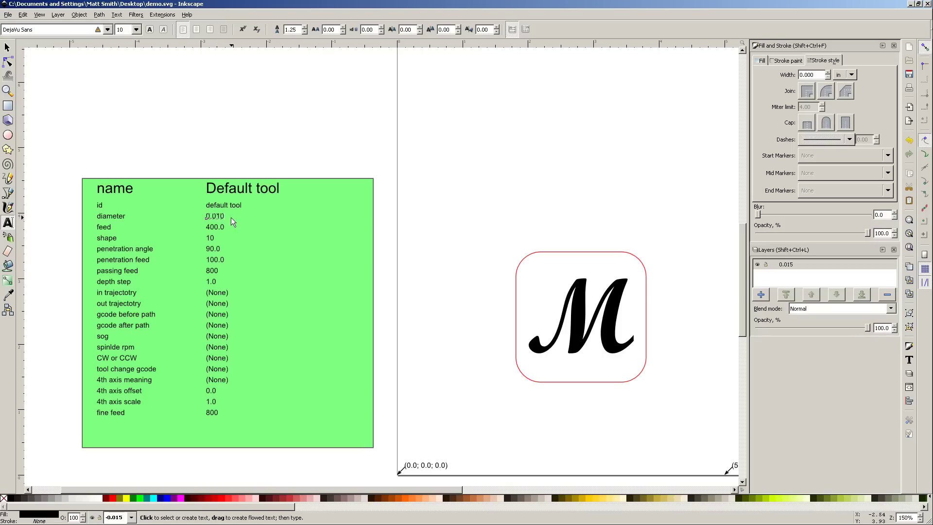
pyautogui.press('Escape')
pyautogui.click(213, 228)
pyautogui.press('BackSpace')
pyautogui.press('BackSpace')
pyautogui.write('2')
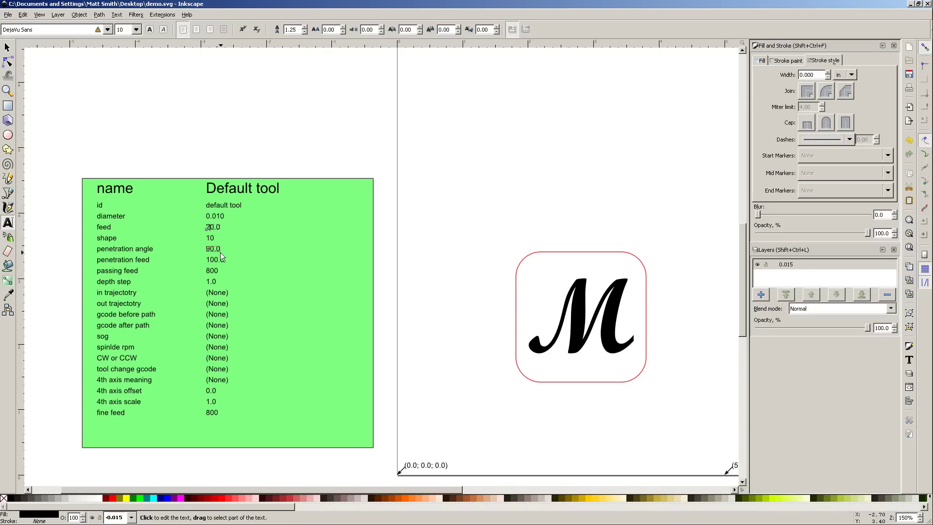
# - Set the tool's depth step to 0.010 and pan the canvas to review the table
pyautogui.click(210, 272)
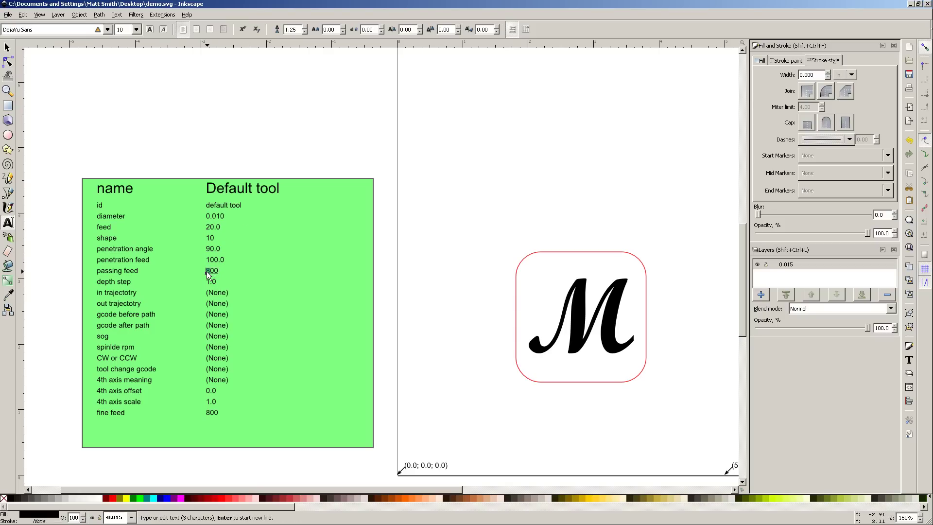
pyautogui.click(216, 279)
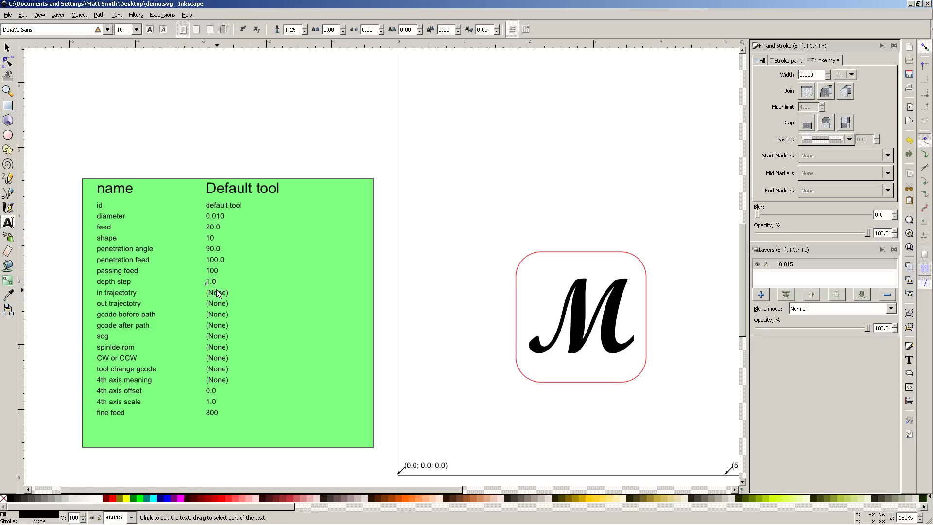
pyautogui.doubleClick(212, 283)
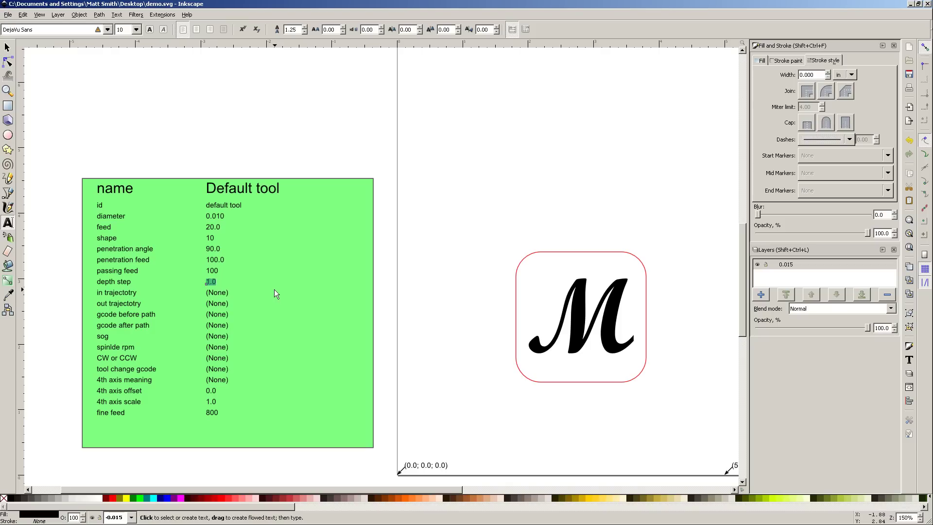
pyautogui.write('0.010')
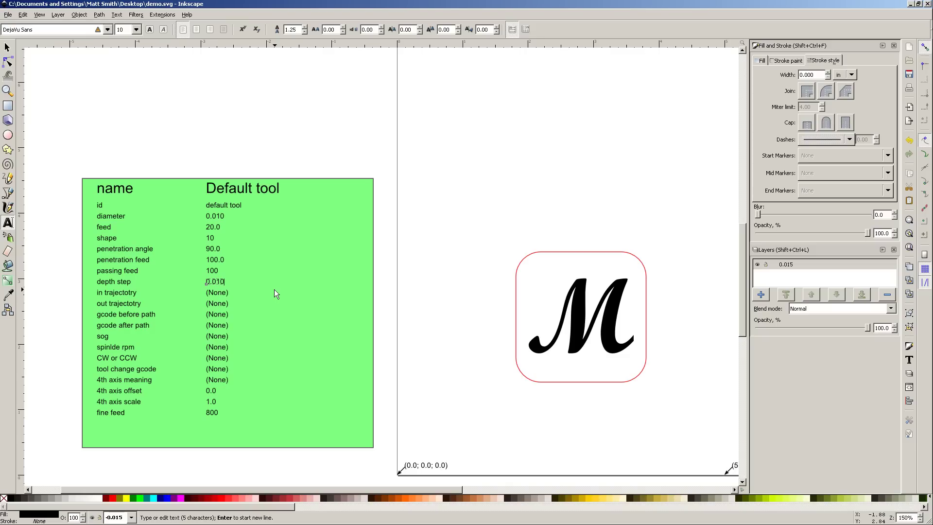
pyautogui.click(451, 228)
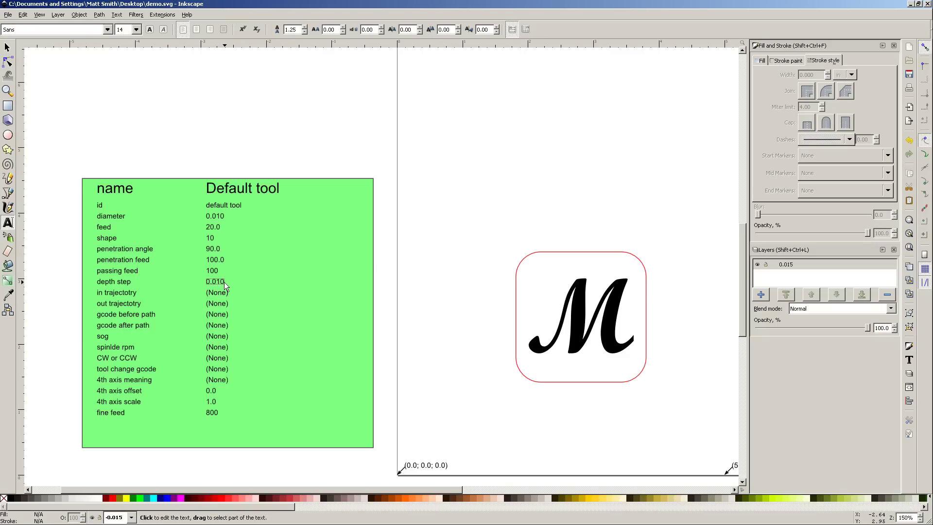
pyautogui.hscroll(3, 292, 294)
pyautogui.scroll(-1, 292, 294)
pyautogui.hscroll(6, 312, 301)
pyautogui.scroll(-2, 312, 300)
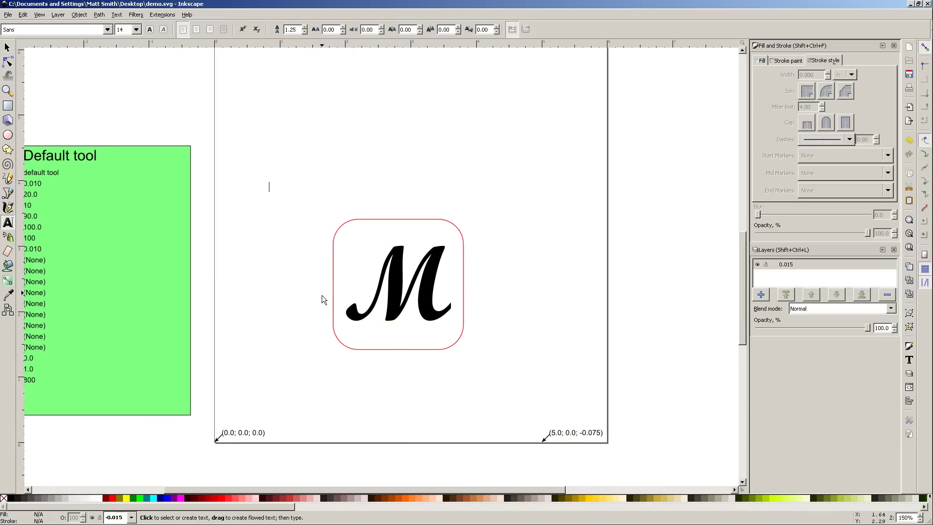
pyautogui.hscroll(-5, 321, 295)
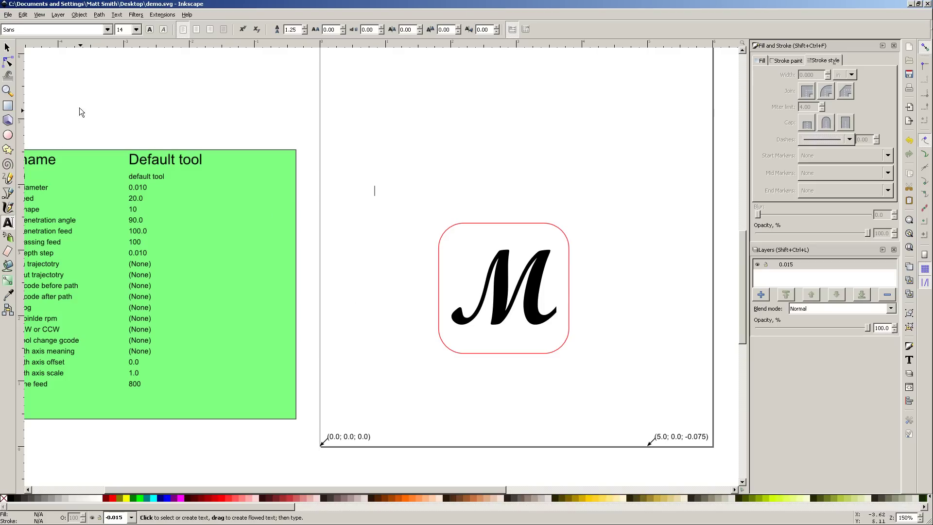
# - Return to the Selector, select the M text and zoom in to about 299%
pyautogui.click(6, 48)
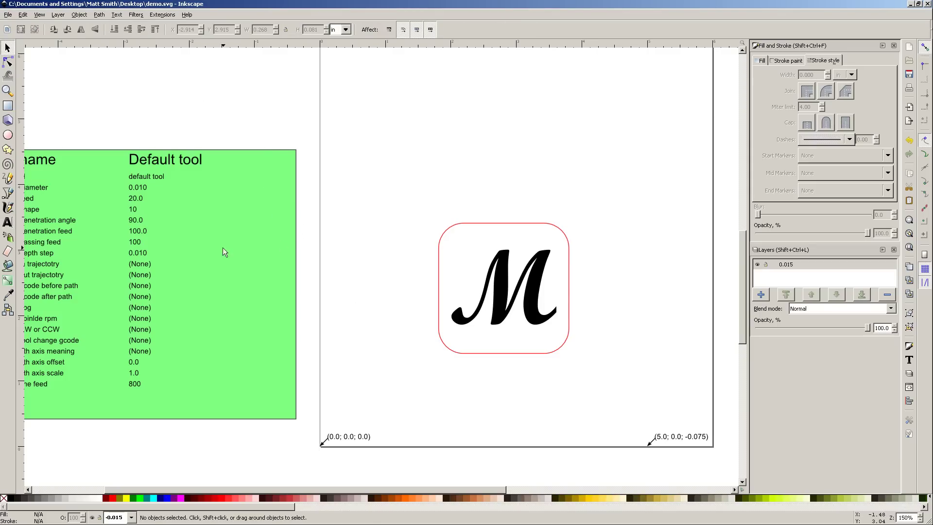
pyautogui.hscroll(-3, 253, 372)
pyautogui.hscroll(4, 432, 354)
pyautogui.hscroll(-2, 267, 285)
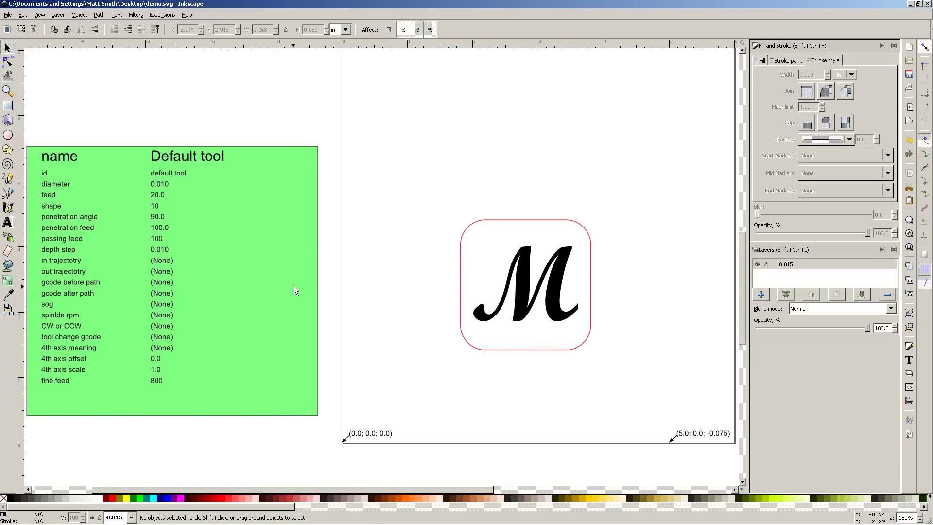
pyautogui.hscroll(5, 233, 311)
pyautogui.scroll(-1, 292, 291)
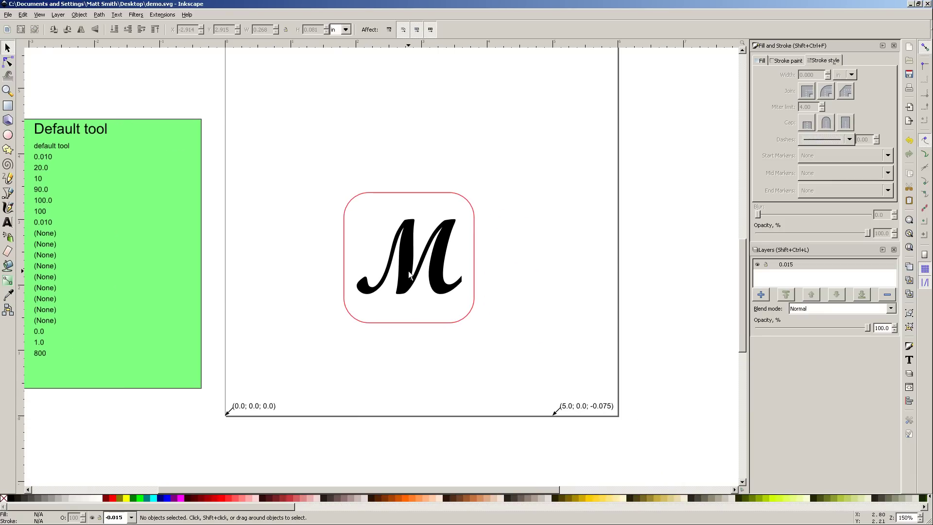
pyautogui.click(410, 253)
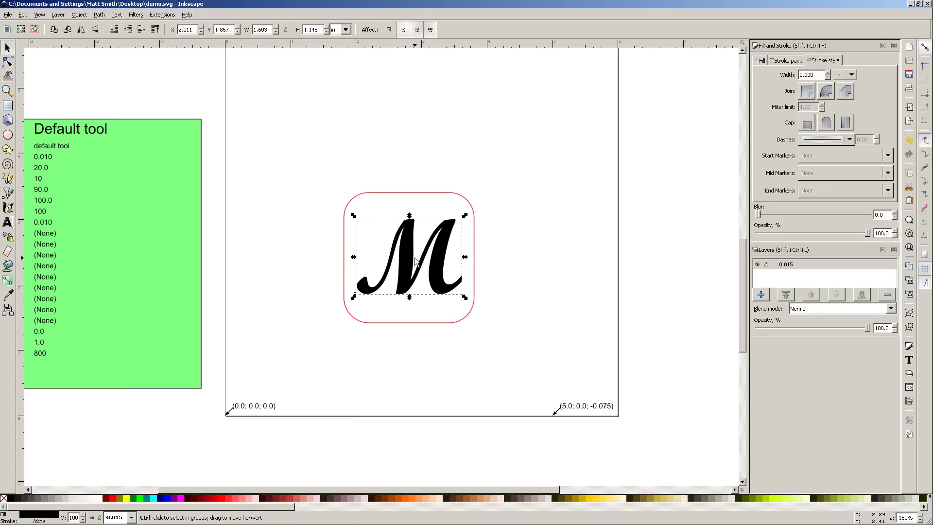
pyautogui.scroll(2, 414, 261)
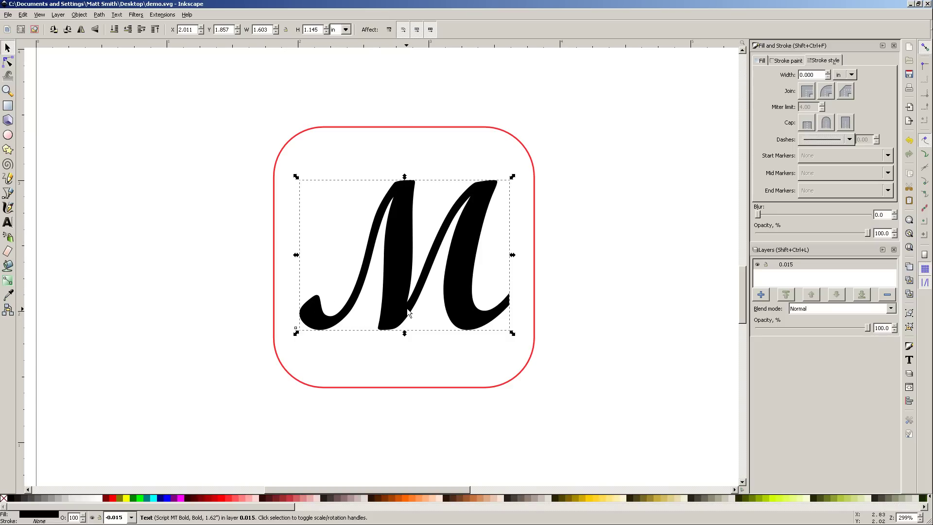
# - Convert the M text to a path and ungroup it into a single 54-node path
pyautogui.click(99, 18)
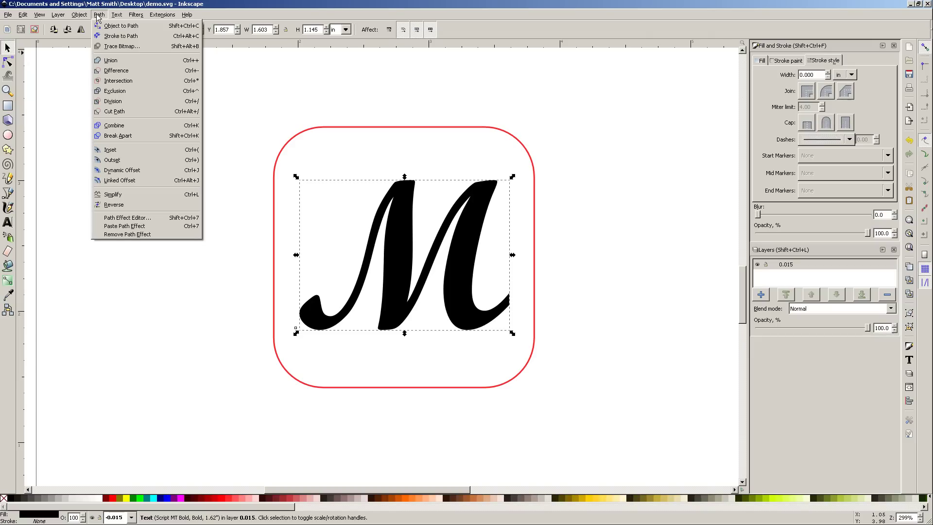
pyautogui.click(118, 28)
pyautogui.click(367, 232)
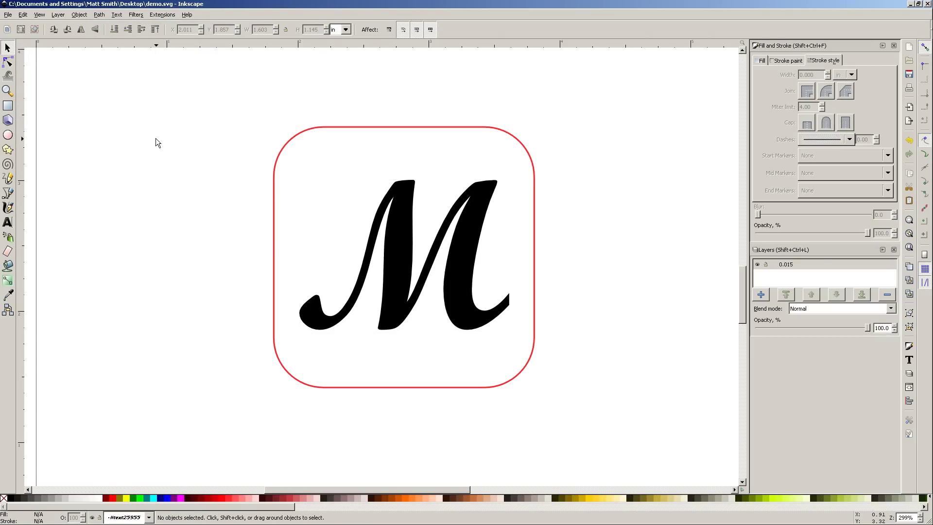
pyautogui.click(403, 215)
pyautogui.rightClick(402, 214)
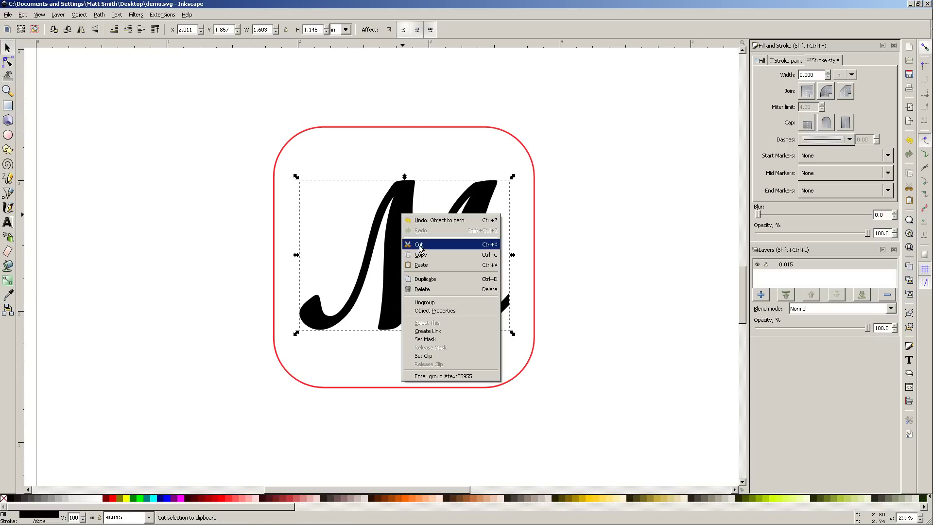
pyautogui.click(424, 302)
pyautogui.doubleClick(407, 194)
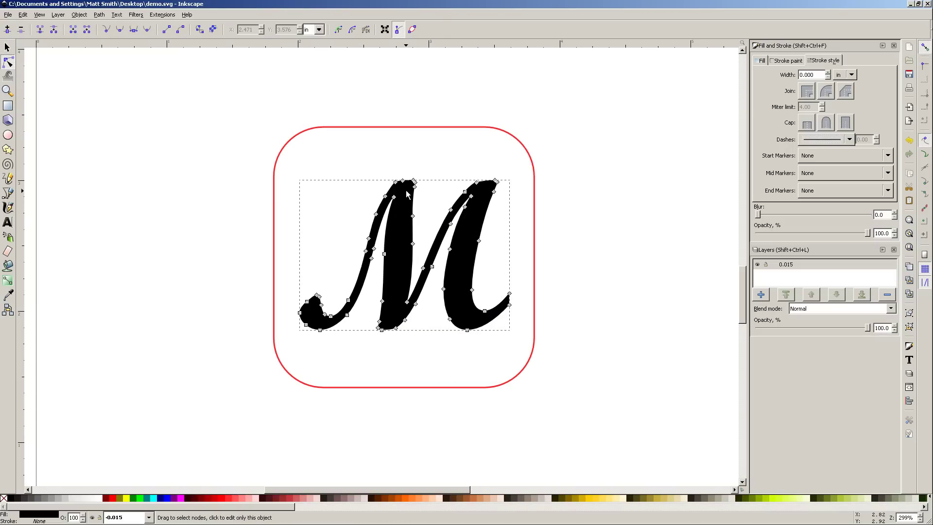
# - Move the M to X 2.000, Y 1.880 and bring up the Gcodetools extension list
pyautogui.click(8, 48)
pyautogui.moveTo(405, 252); pyautogui.dragTo(398, 247)
pyautogui.moveTo(456, 286); pyautogui.dragTo(460, 286)
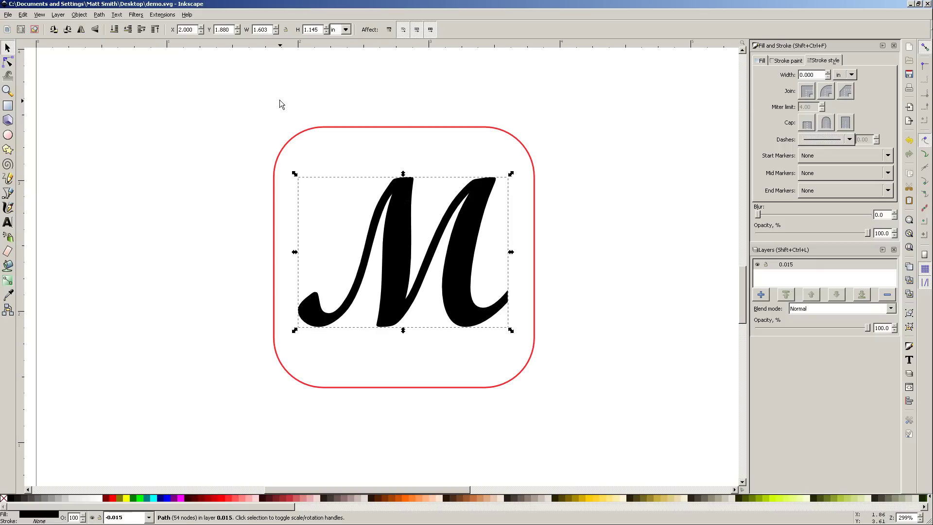
pyautogui.click(163, 15)
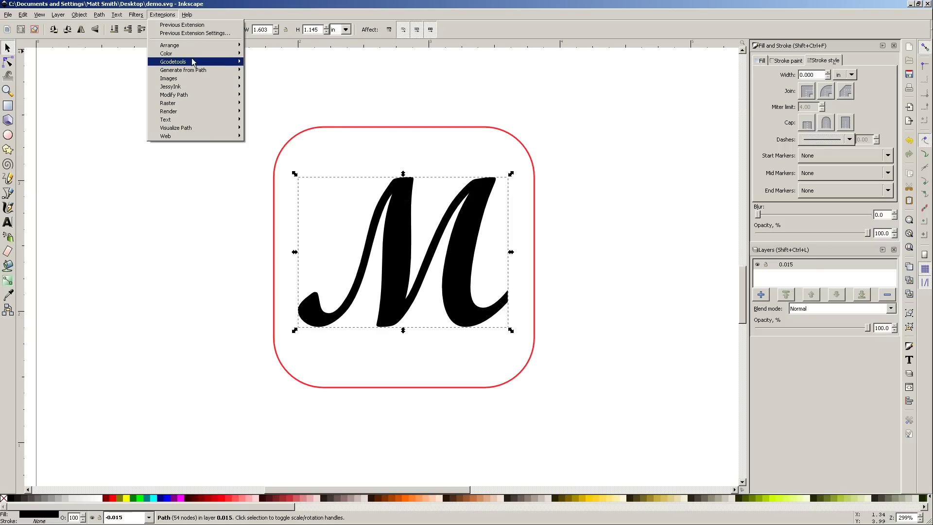
pyautogui.moveTo(193, 62)
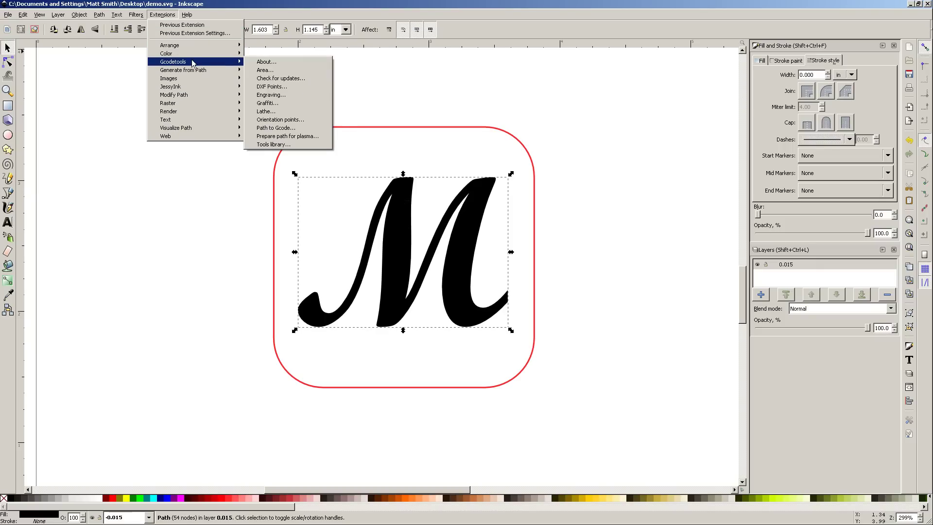
# - Open Gcodetools Area, park it at the upper left, and review its area width 1.0 and overlap 0.5
pyautogui.click(265, 70)
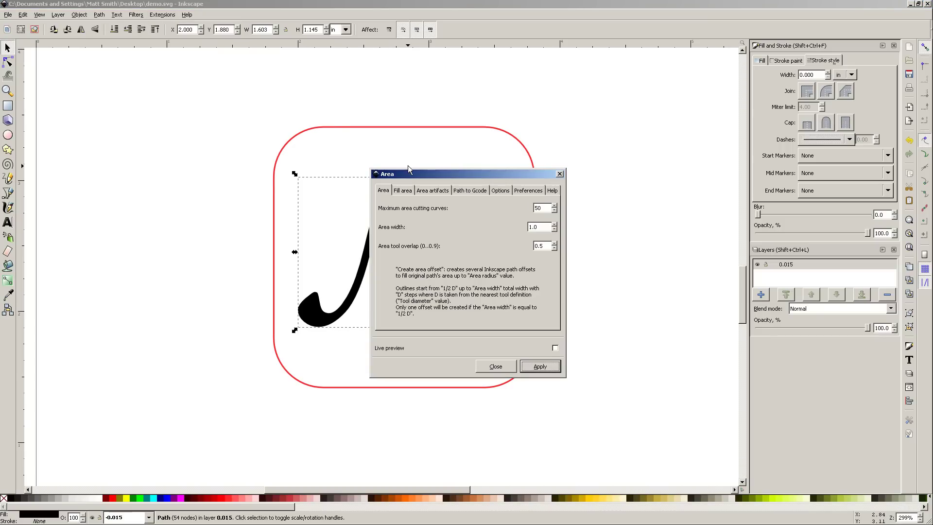
pyautogui.moveTo(408, 173); pyautogui.dragTo(189, 101)
pyautogui.click(213, 119)
pyautogui.click(164, 118)
pyautogui.moveTo(184, 105); pyautogui.dragTo(122, 104)
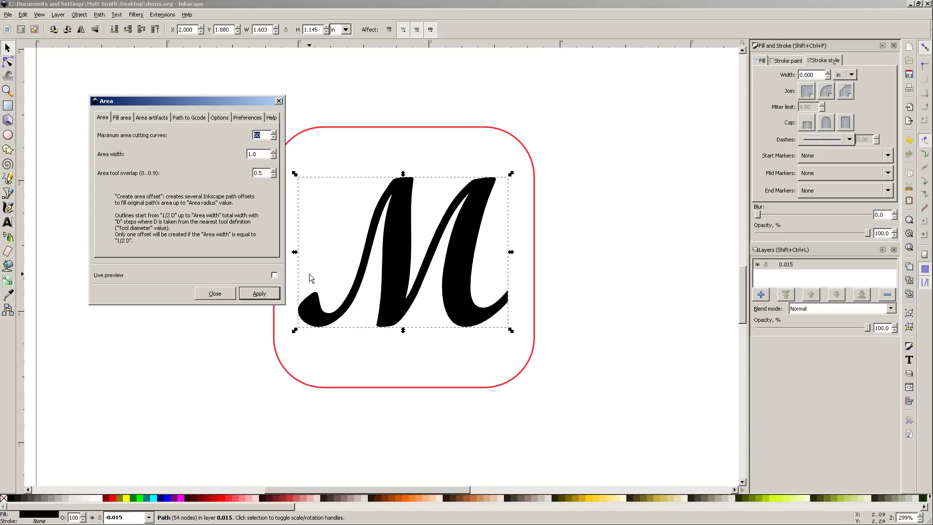
pyautogui.click(121, 119)
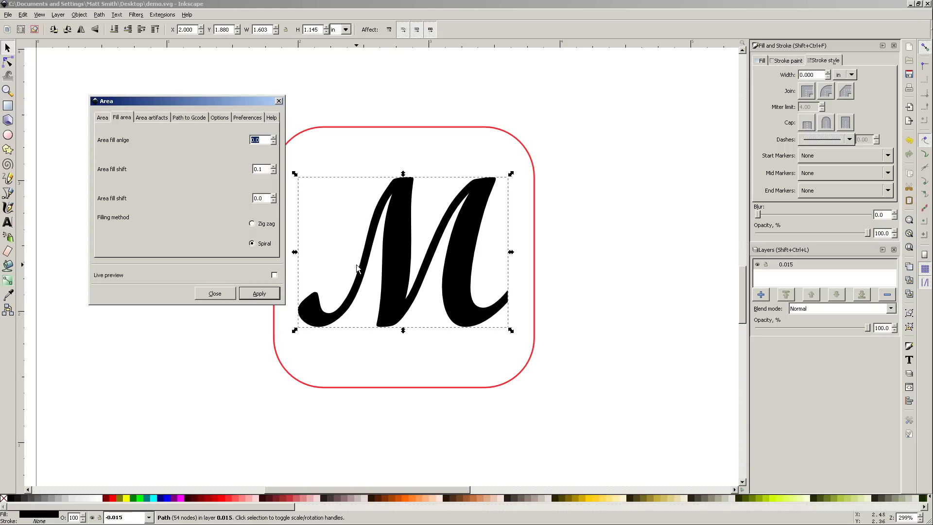
pyautogui.click(106, 118)
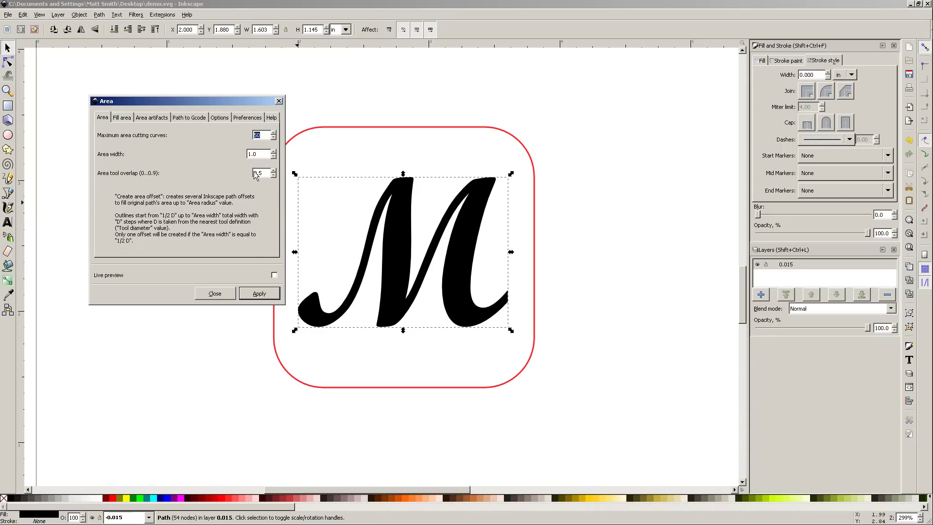
# - Set the Area tool overlap to 0.1 and confirm the output file output.ngc in Preferences
pyautogui.moveTo(262, 154); pyautogui.dragTo(245, 154)
pyautogui.moveTo(265, 154); pyautogui.dragTo(253, 171)
pyautogui.click(108, 119)
pyautogui.click(241, 119)
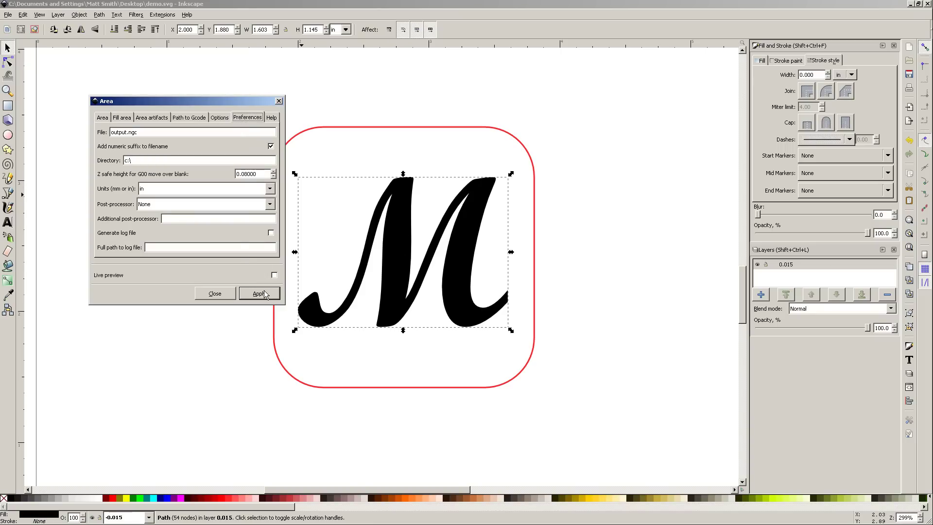
pyautogui.click(104, 119)
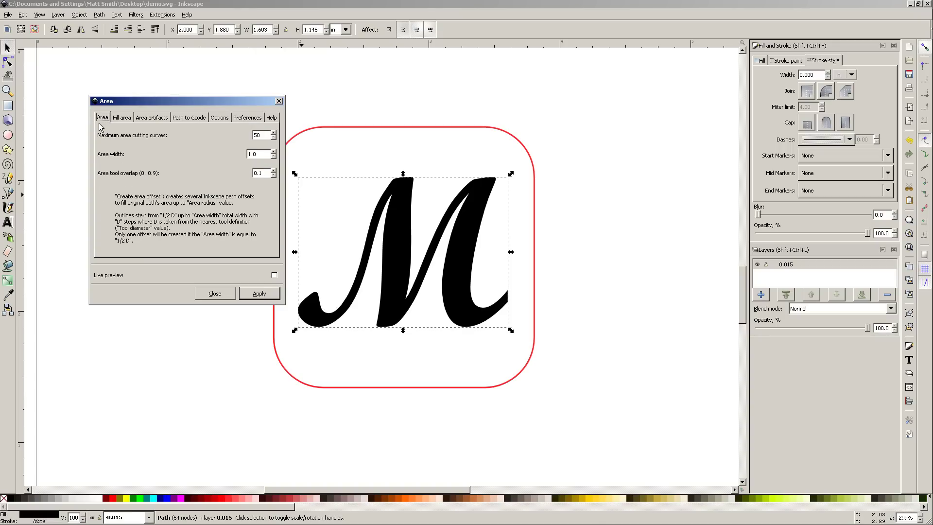
# - Apply the Area settings to fill the M with concentric offset contours, then close the dialog
pyautogui.click(277, 295)
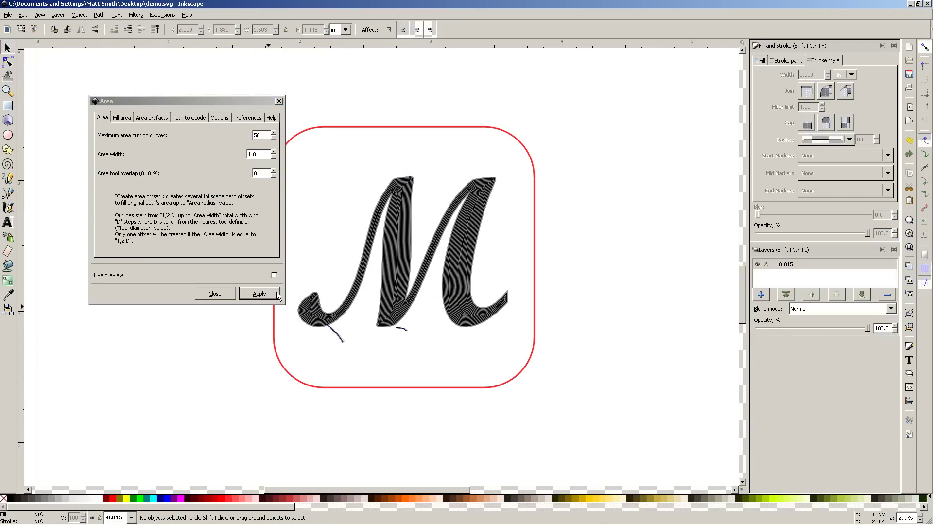
pyautogui.keyDown('ctrl'); pyautogui.scroll(2, 400, 237); pyautogui.keyUp('ctrl')
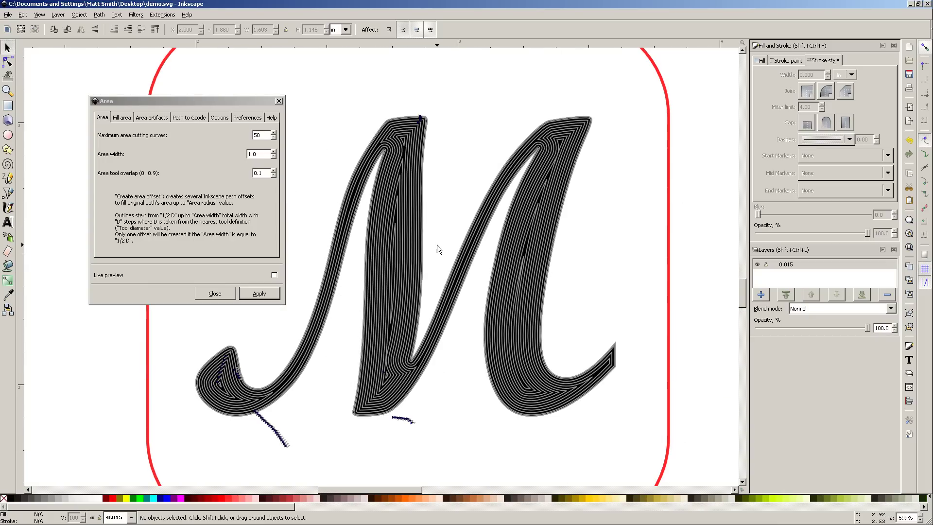
pyautogui.keyDown('ctrl'); pyautogui.scroll(-1, 433, 249); pyautogui.keyUp('ctrl')
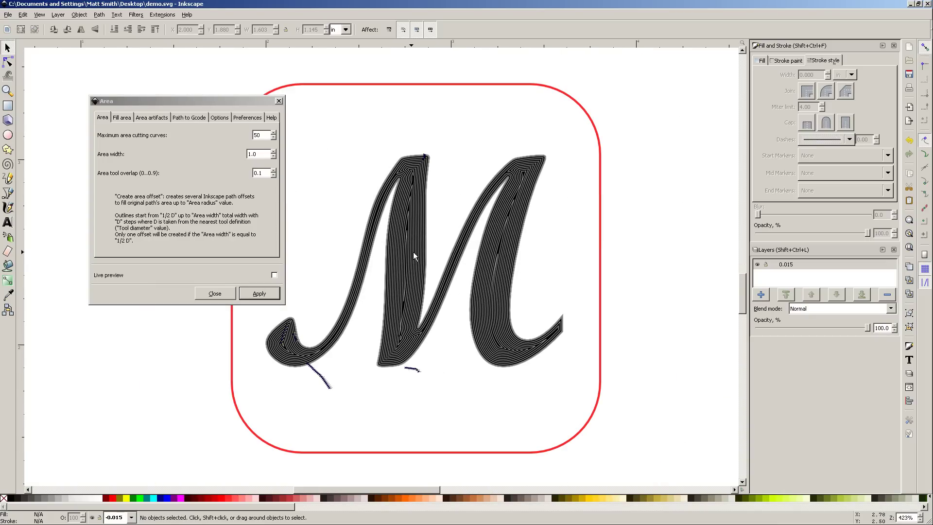
pyautogui.click(215, 293)
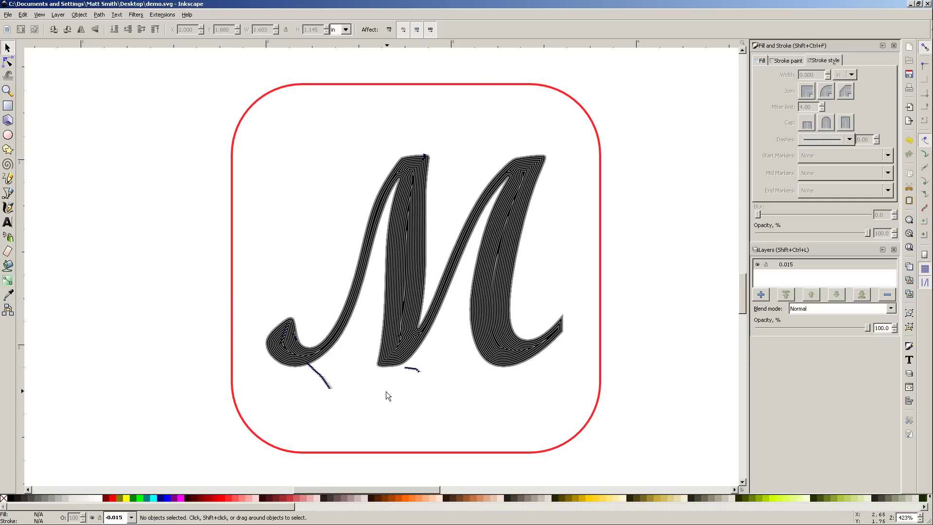
pyautogui.keyDown('ctrl'); pyautogui.scroll(1, 365, 392); pyautogui.keyUp('ctrl')
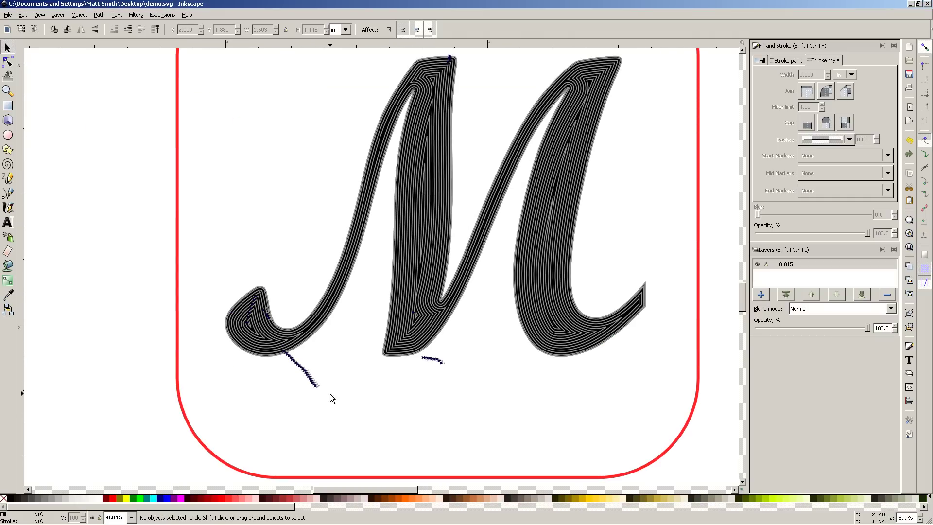
pyautogui.rightClick(426, 178)
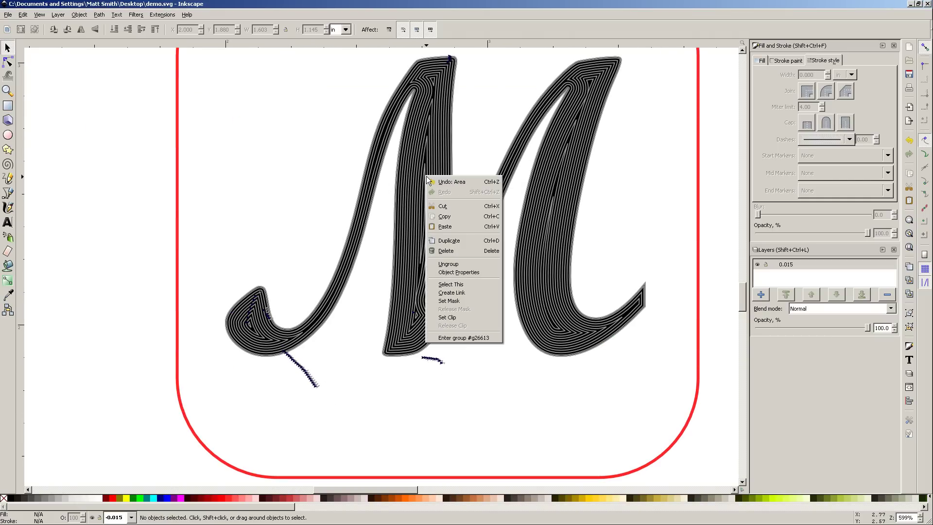
pyautogui.click(421, 171)
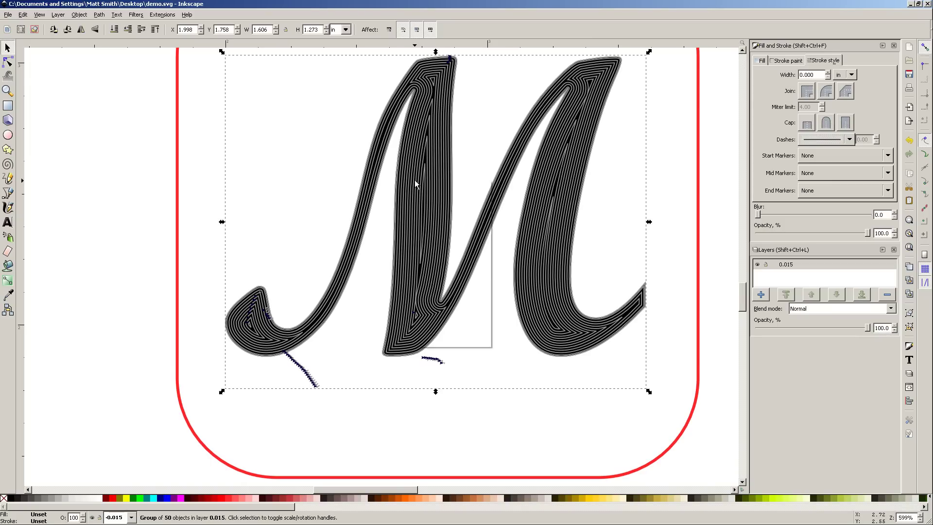
pyautogui.rightClick(414, 181)
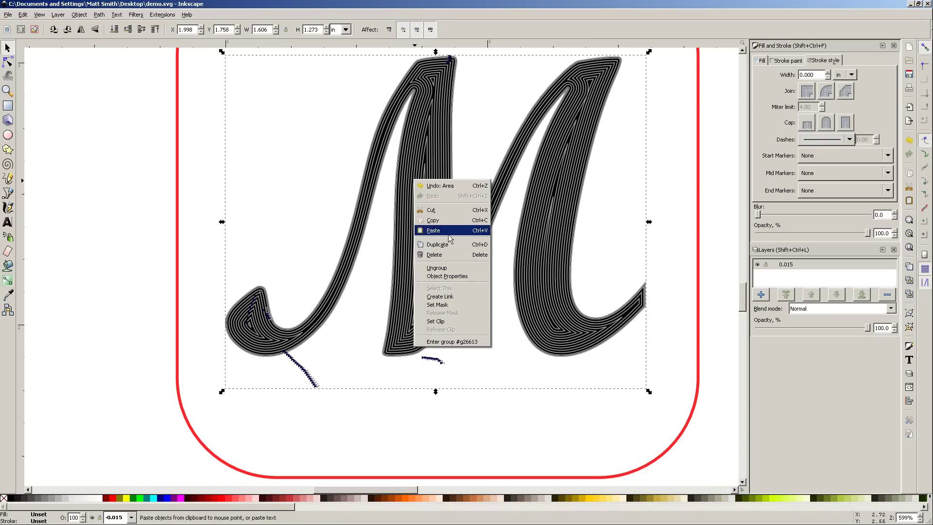
pyautogui.click(403, 187)
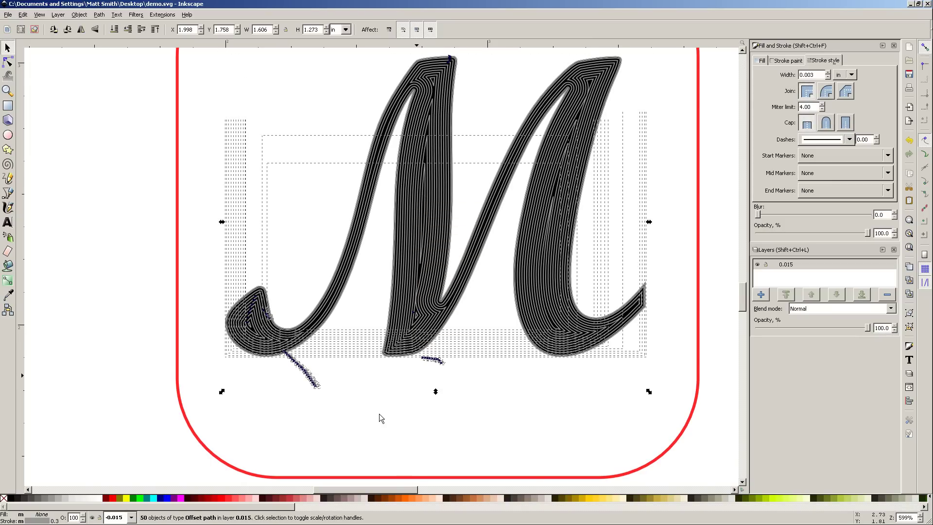
pyautogui.click(7, 62)
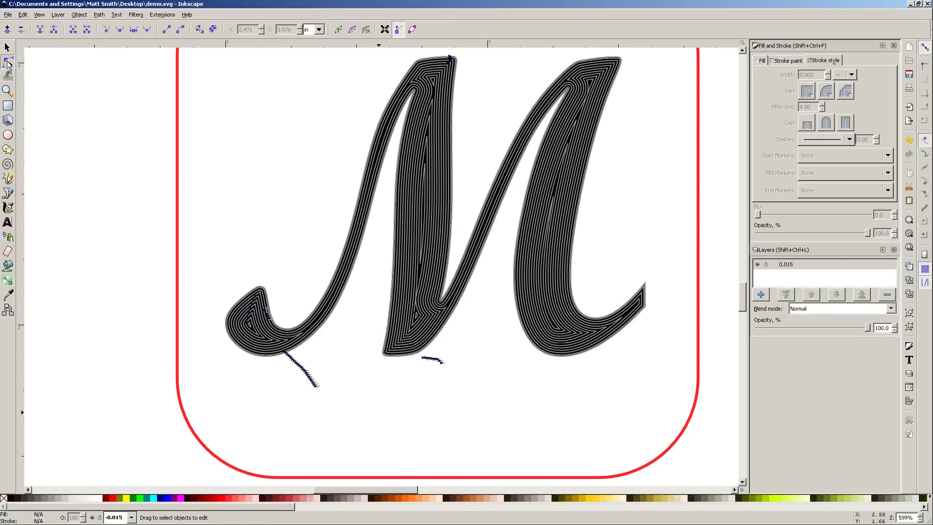
pyautogui.click(441, 366)
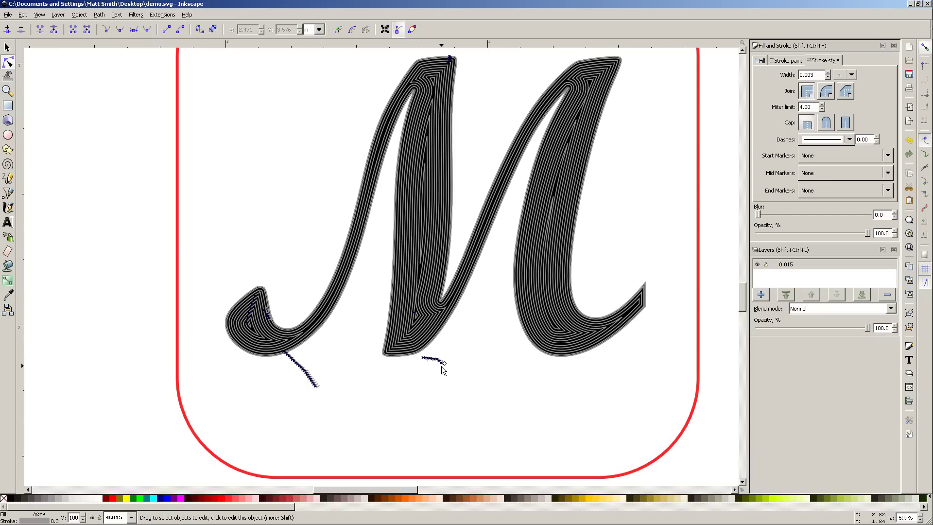
pyautogui.click(7, 47)
pyautogui.click(502, 323)
pyautogui.click(440, 364)
pyautogui.click(438, 364)
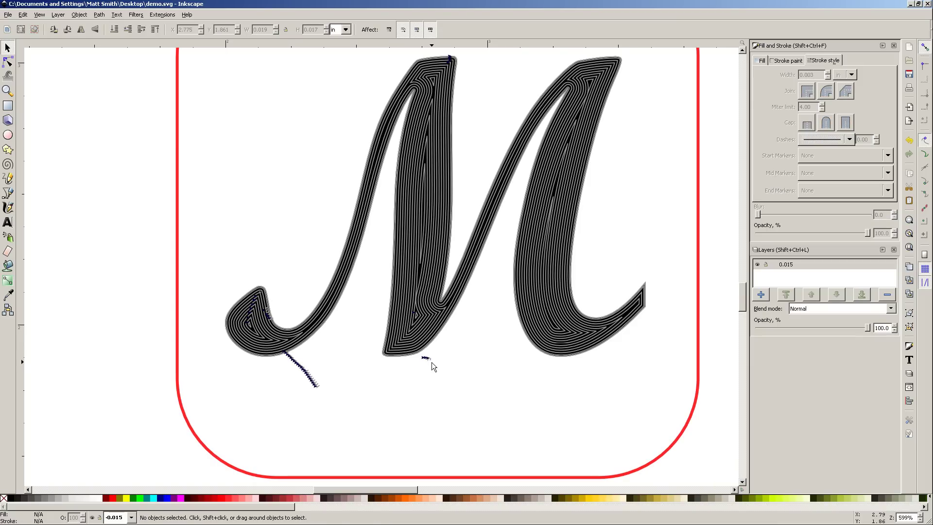
# - Select and delete the stray tail strokes and offset pieces below the M
pyautogui.moveTo(432, 363); pyautogui.dragTo(423, 360)
pyautogui.moveTo(318, 395); pyautogui.dragTo(283, 357)
pyautogui.press('Delete')
pyautogui.press('Delete')
pyautogui.scroll(6, 287, 357)
pyautogui.moveTo(385, 428); pyautogui.dragTo(289, 346)
pyautogui.press('Delete')
pyautogui.click(307, 368)
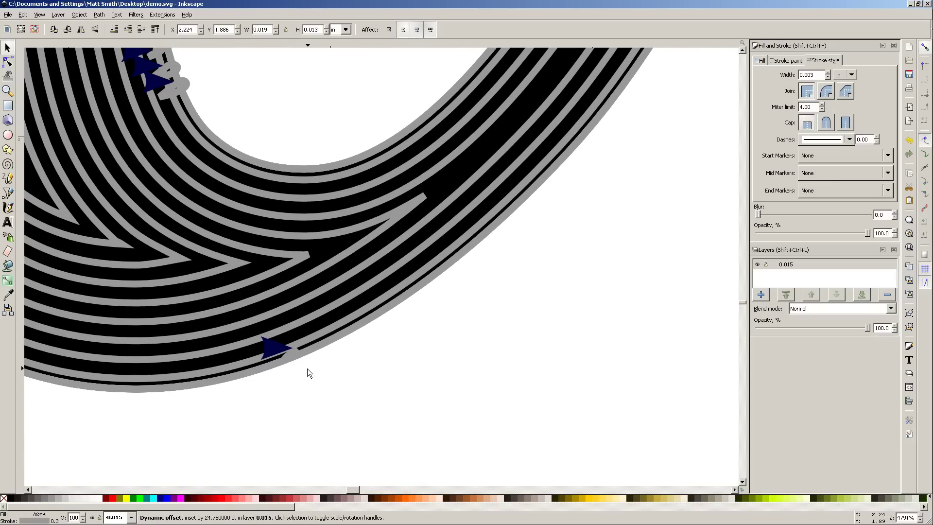
pyautogui.click(293, 352)
pyautogui.press('Delete')
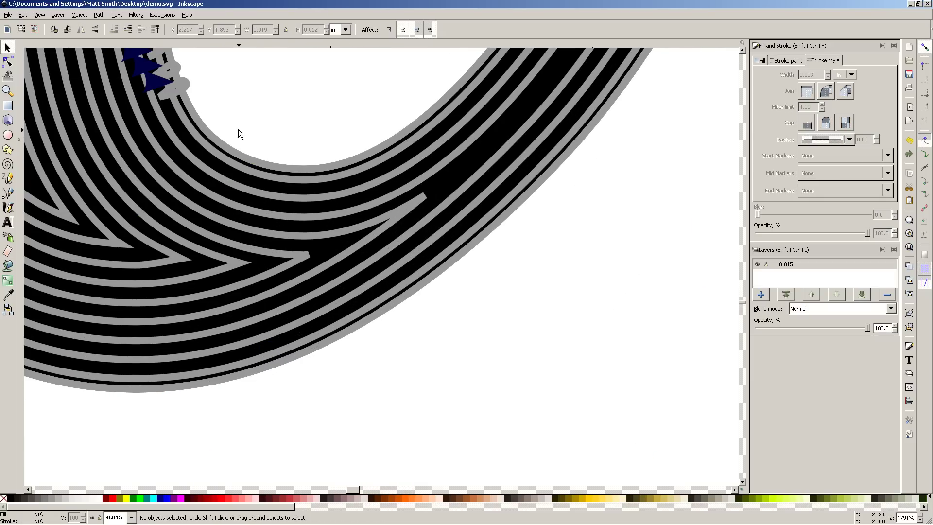
# - Delete the cluster of arrowheads and grey fragments, undoing one mistaken deletion
pyautogui.hotkey('ctrl', 'Up')
pyautogui.hotkey('ctrl', 'Left')
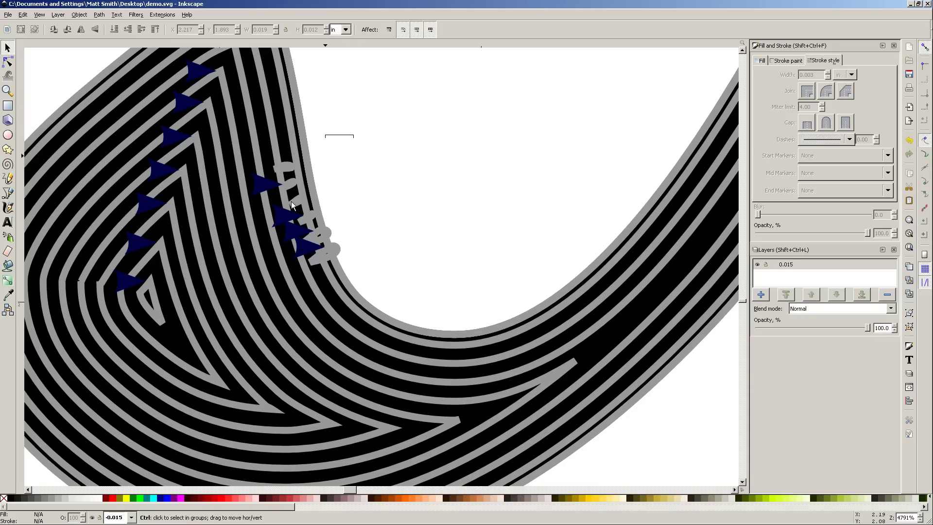
pyautogui.moveTo(290, 201); pyautogui.dragTo(273, 281)
pyautogui.press('Delete')
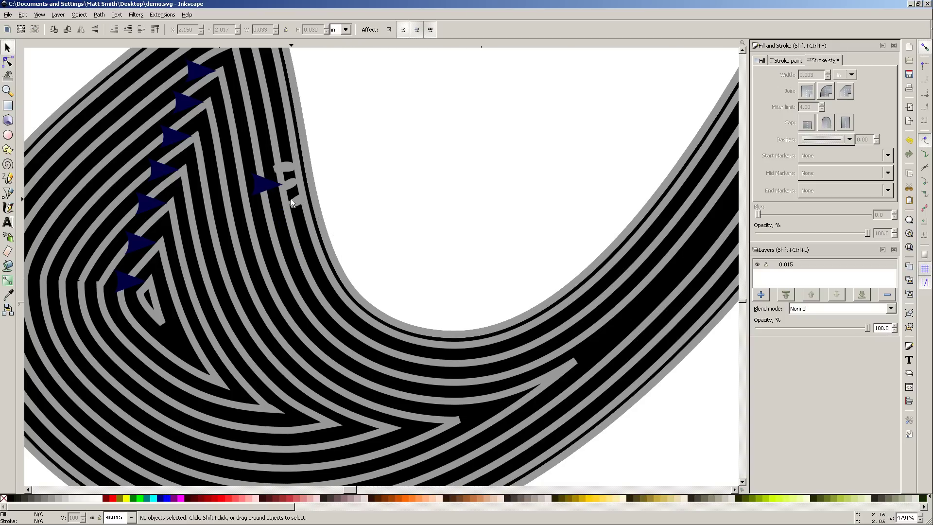
pyautogui.click(290, 186)
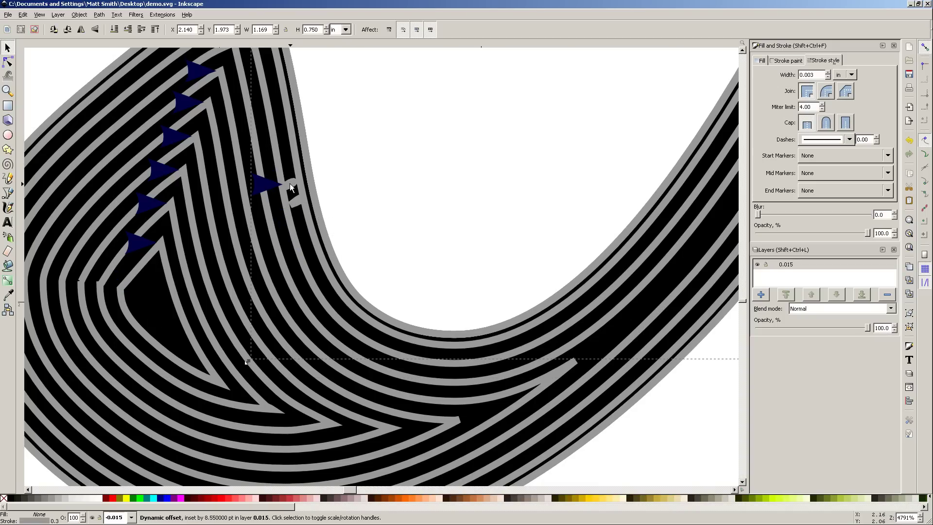
pyautogui.hotkey('ctrl', 'z')
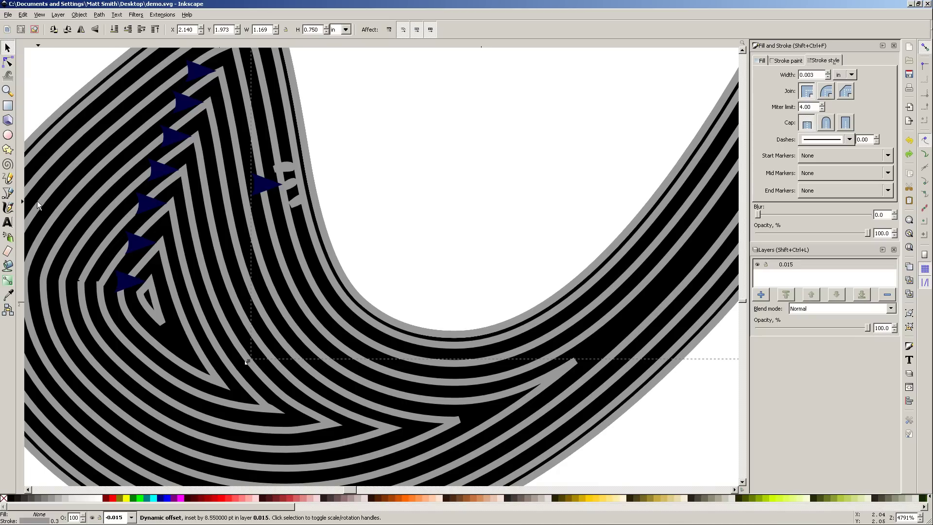
# - Inspect the dynamic offset loop's nodes, then clear the selection
pyautogui.click(8, 61)
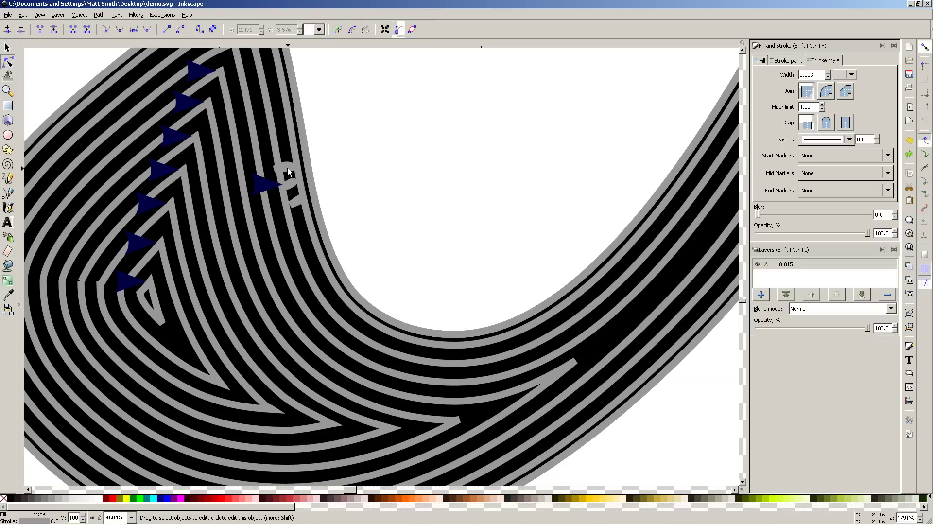
pyautogui.scroll(-2, 287, 168)
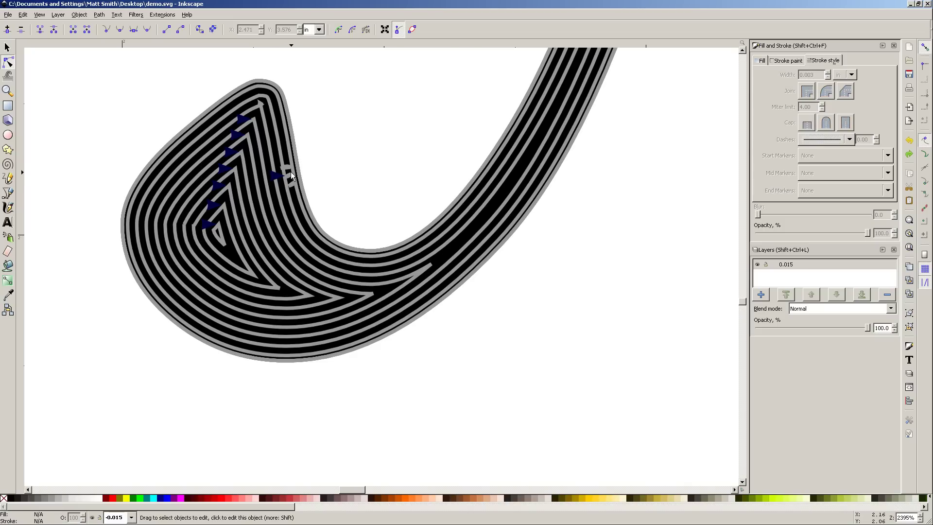
pyautogui.click(8, 48)
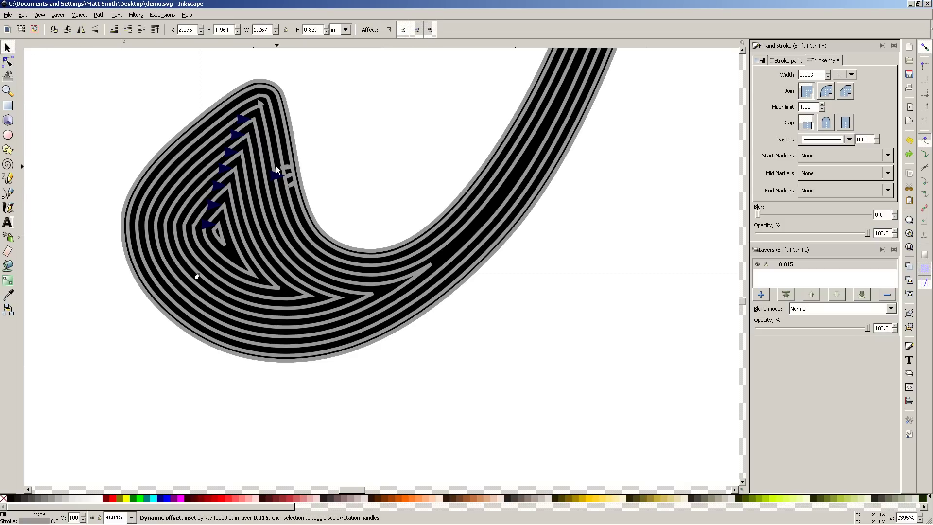
pyautogui.rightClick(285, 166)
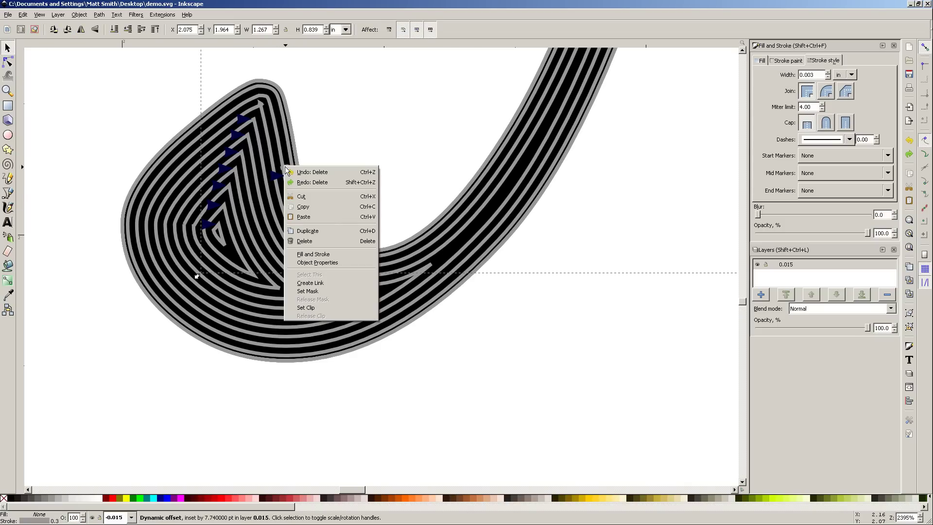
pyautogui.press('Escape')
pyautogui.press('n')
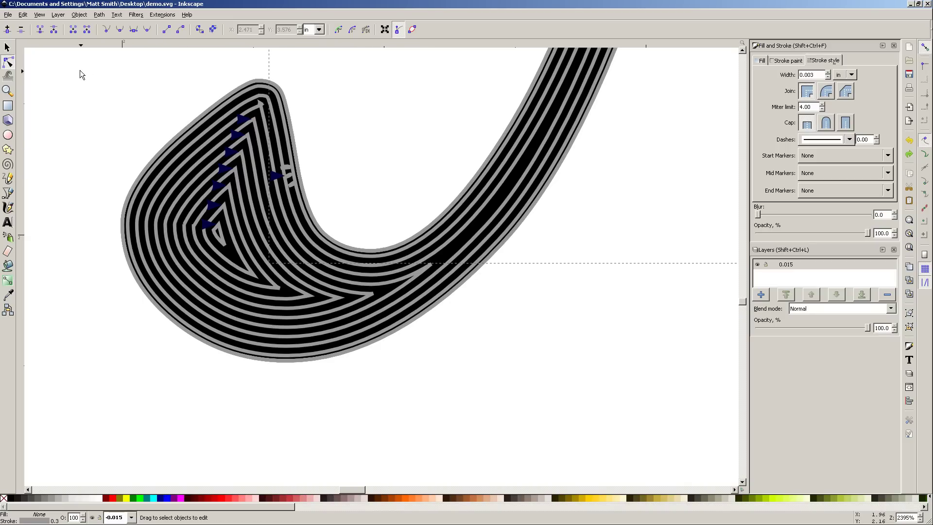
pyautogui.click(8, 47)
pyautogui.click(381, 176)
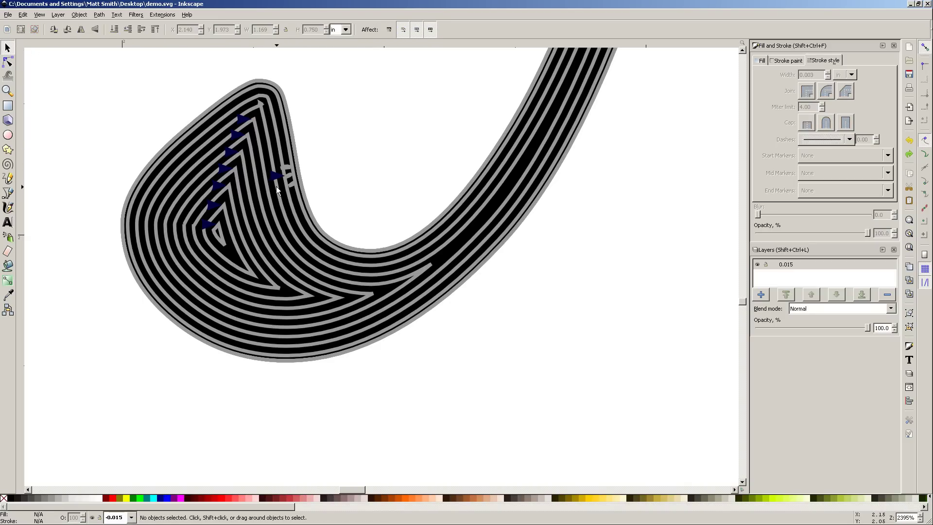
pyautogui.doubleClick(289, 173)
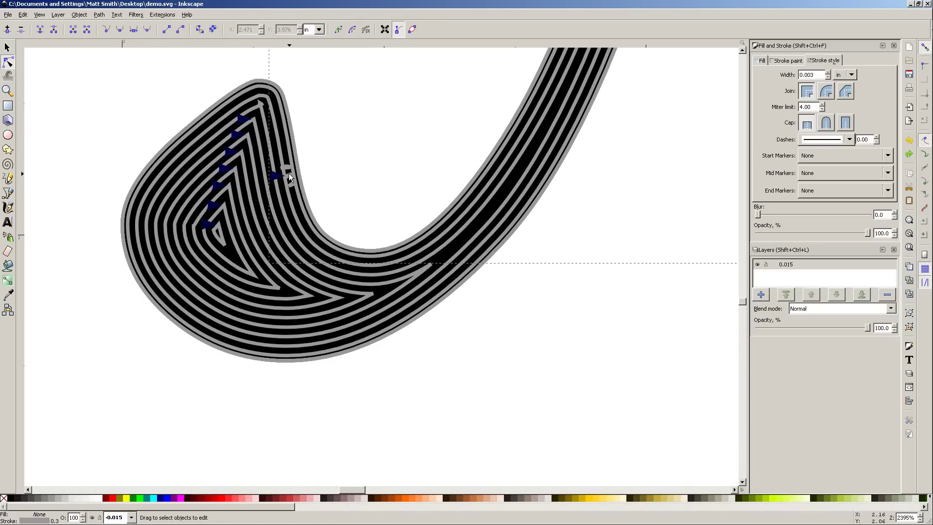
pyautogui.click(307, 192)
# - Zoom out and centre the red frame and the whole M in the view
pyautogui.scroll(-4, 307, 191)
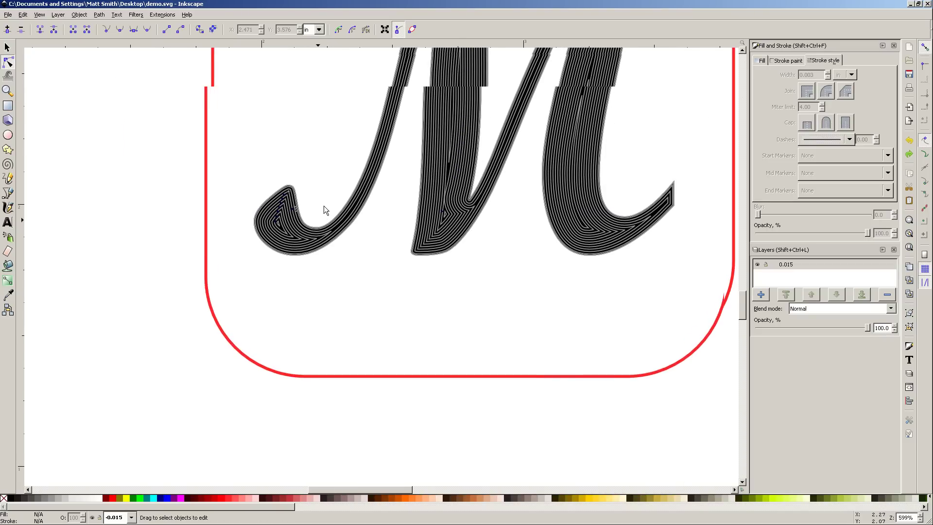
pyautogui.moveTo(350, 193); pyautogui.dragTo(320, 255)
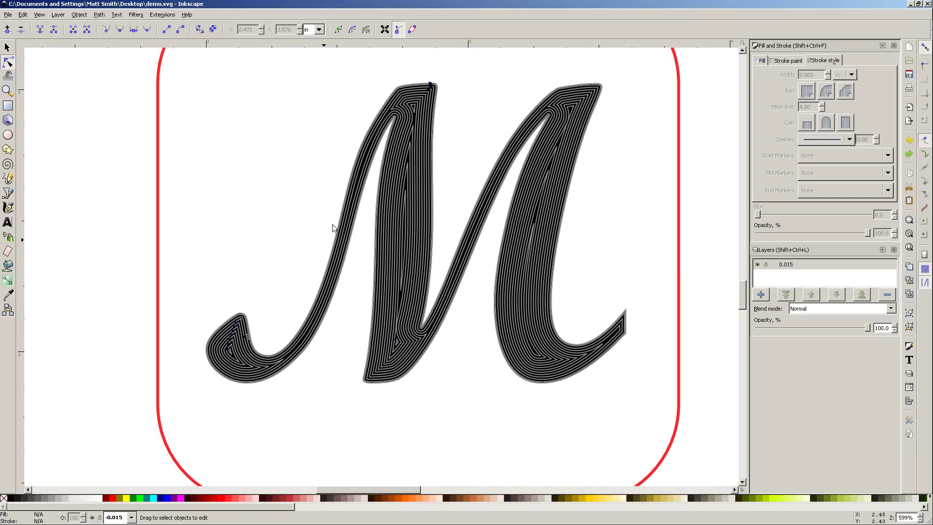
pyautogui.click(7, 47)
pyautogui.scroll(-1, 241, 157)
pyautogui.moveTo(244, 152); pyautogui.dragTo(290, 203)
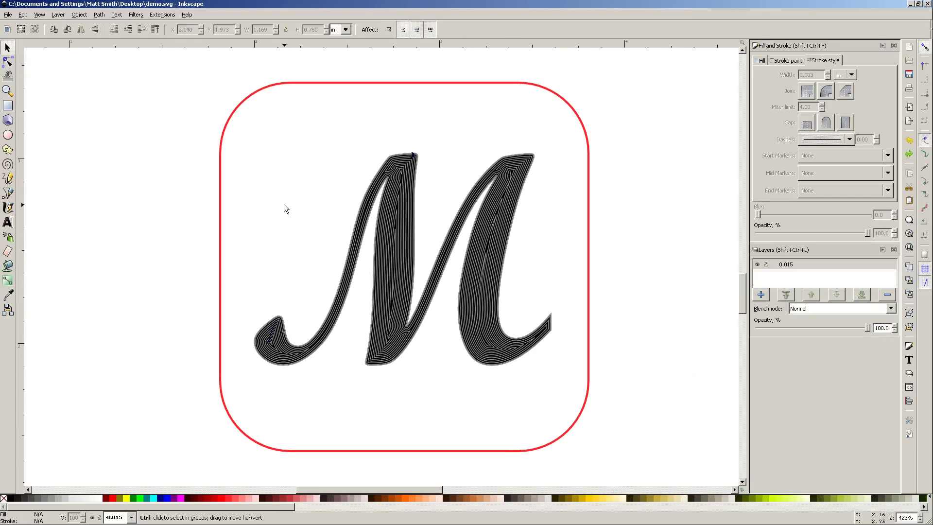
# - Convert the red rounded frame to a path and check its nodes
pyautogui.click(253, 94)
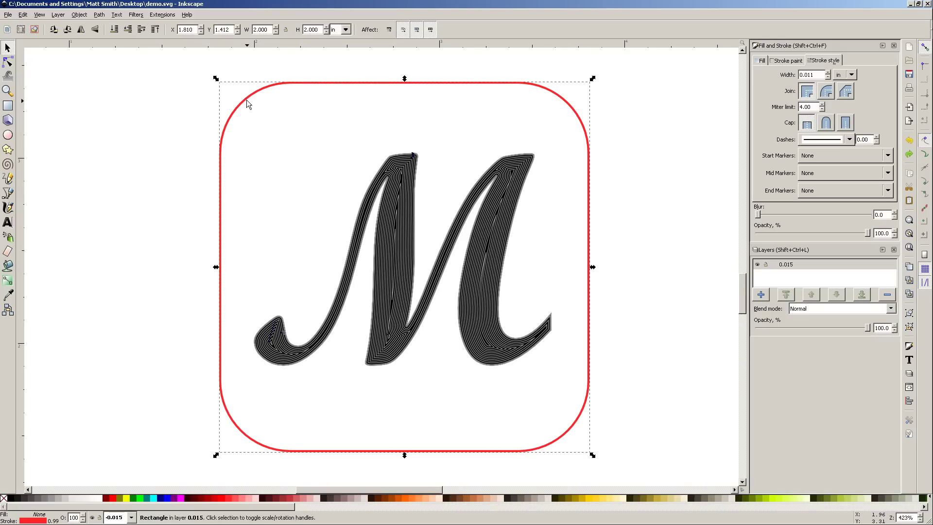
pyautogui.press('F4')
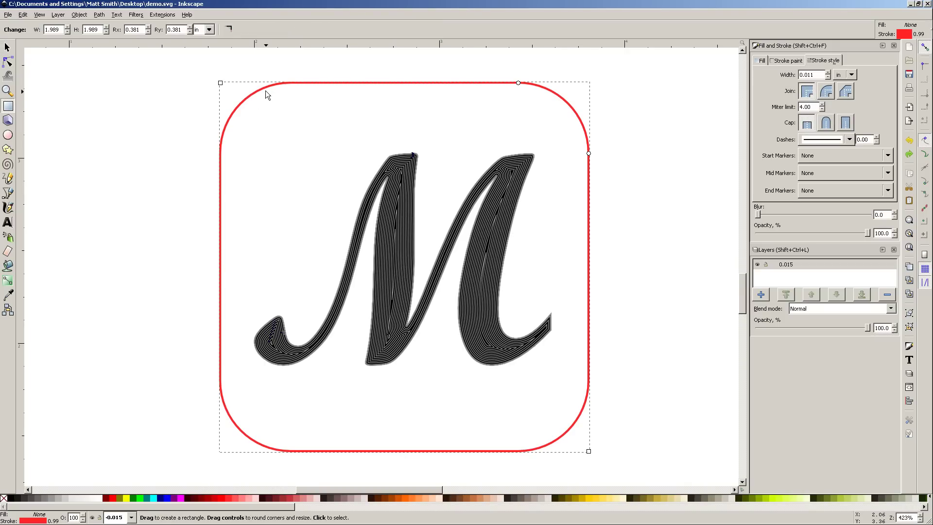
pyautogui.click(7, 47)
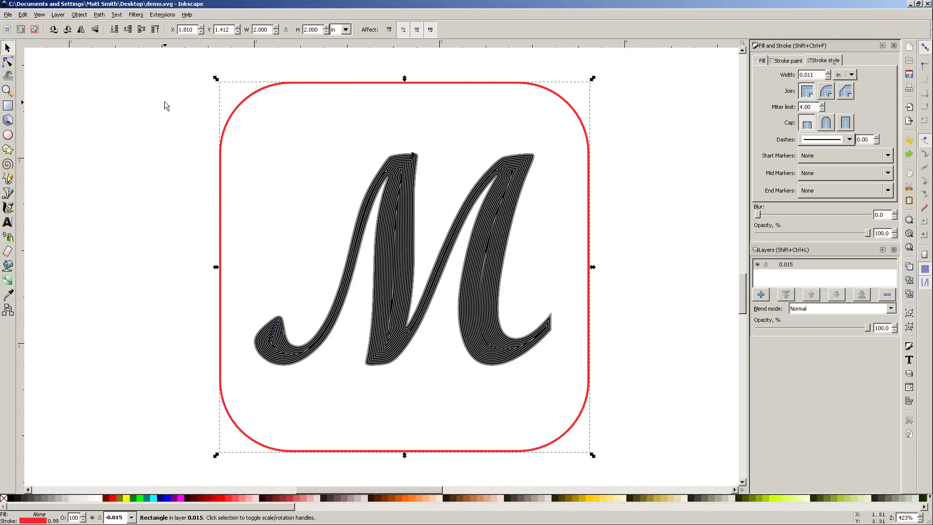
pyautogui.click(253, 92)
pyautogui.click(100, 14)
pyautogui.click(117, 25)
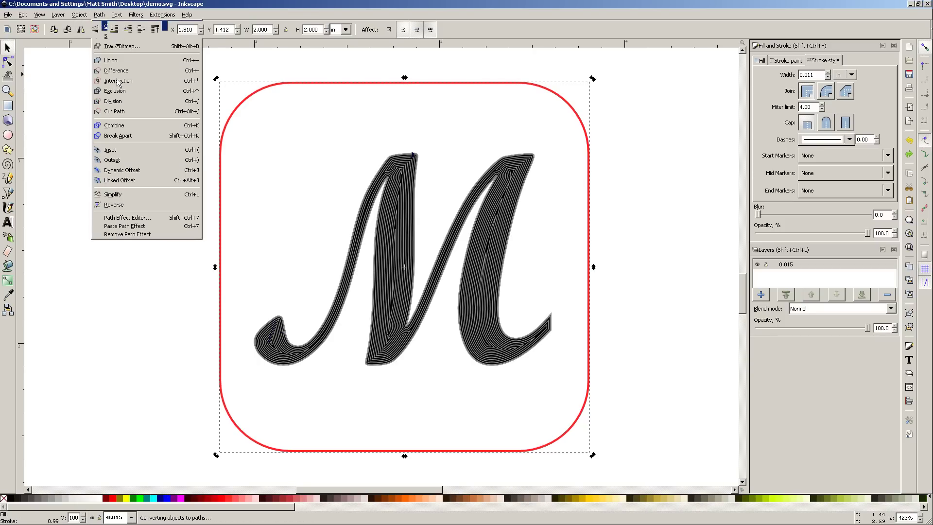
pyautogui.doubleClick(254, 91)
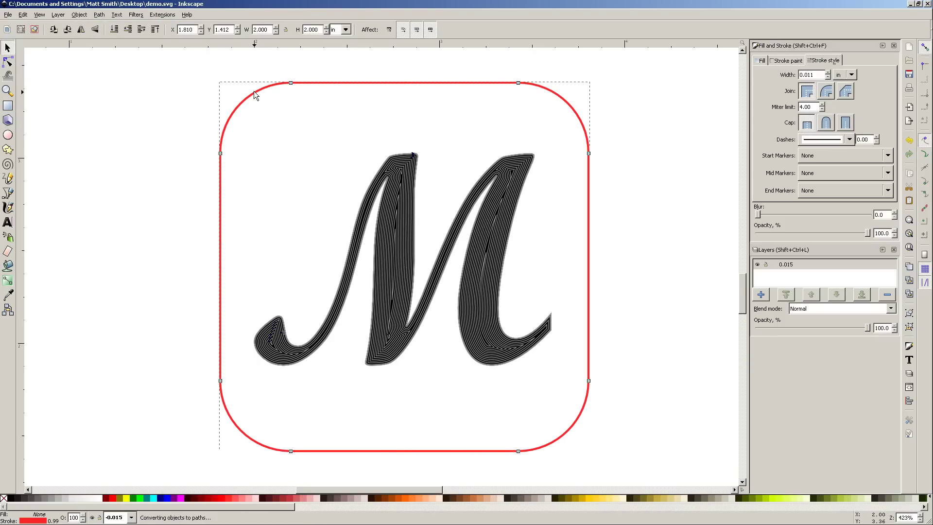
pyautogui.click(8, 47)
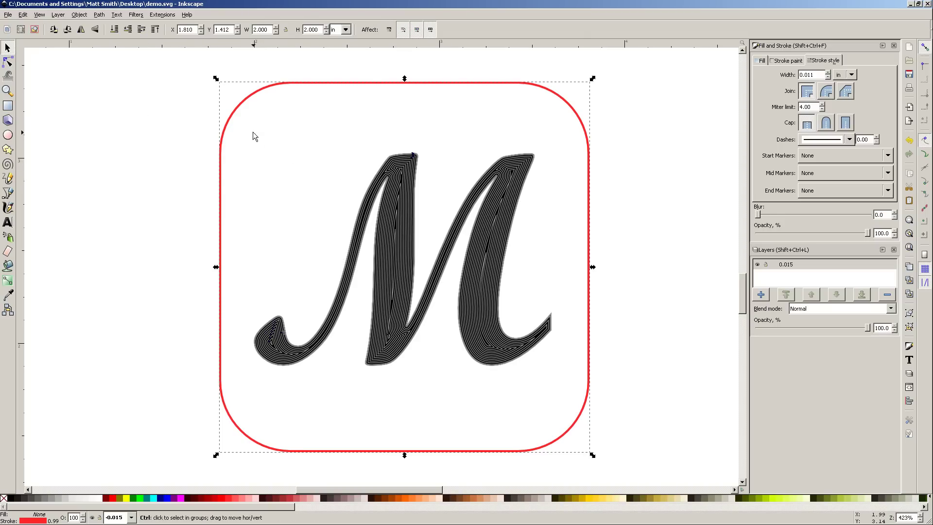
# - Rubber-band select all 19 objects of the drawing
pyautogui.click(480, 331)
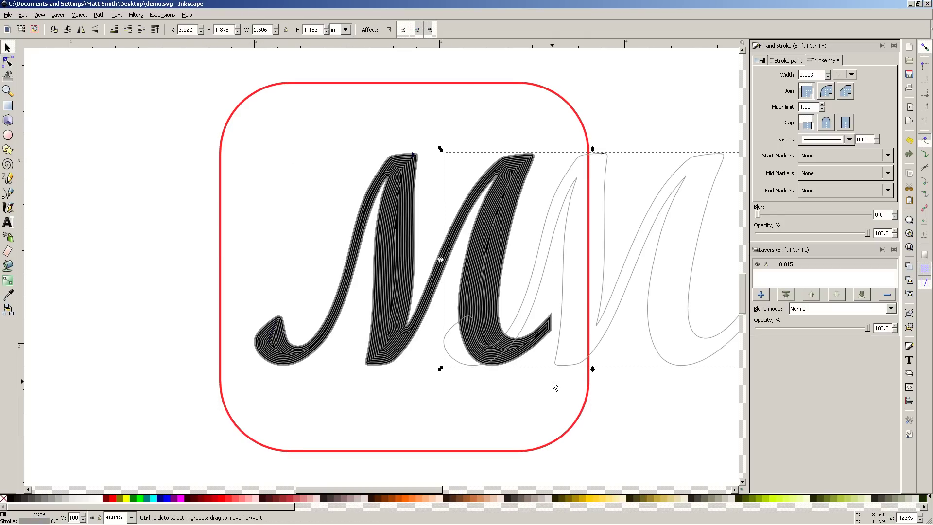
pyautogui.keyDown('ctrl'); pyautogui.scroll(3, 392, 371); pyautogui.keyUp('ctrl')
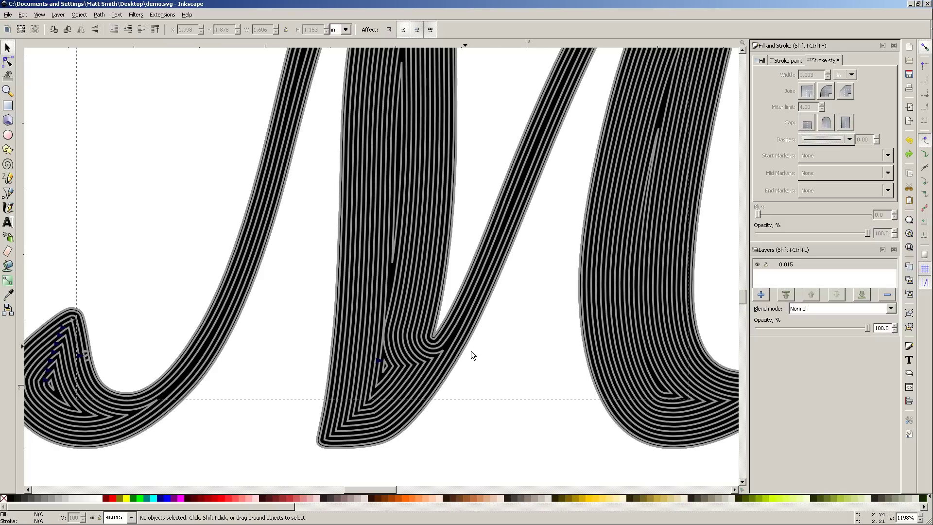
pyautogui.click(495, 371)
pyautogui.keyDown('ctrl'); pyautogui.scroll(-4, 468, 351); pyautogui.keyUp('ctrl')
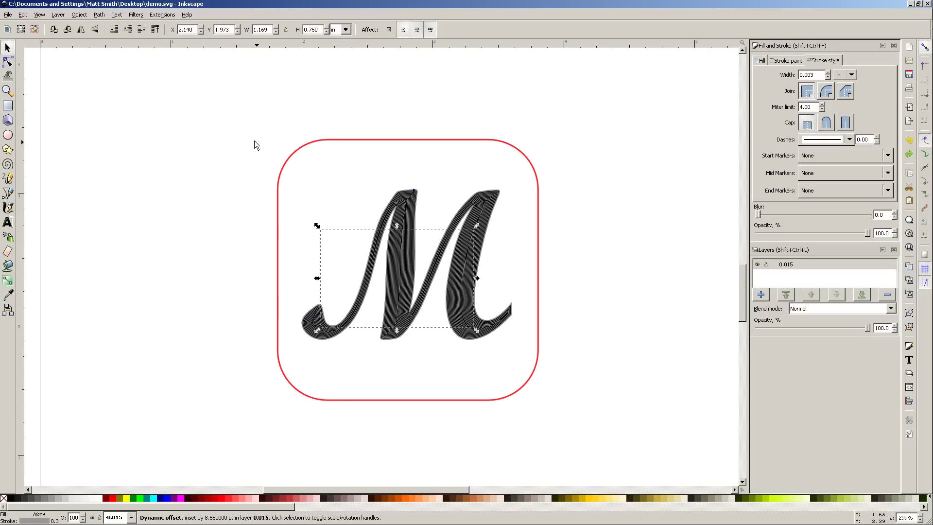
pyautogui.moveTo(251, 118); pyautogui.dragTo(589, 427)
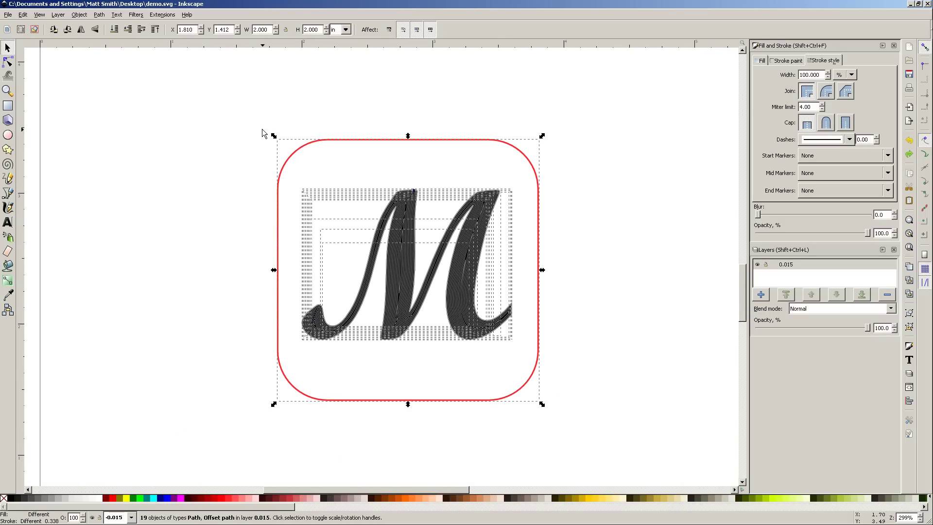
# - In Gcodetools Path to Gcode, keep output.ngc in c:\gcode, 0.05 safe height and no post-processor
pyautogui.click(159, 15)
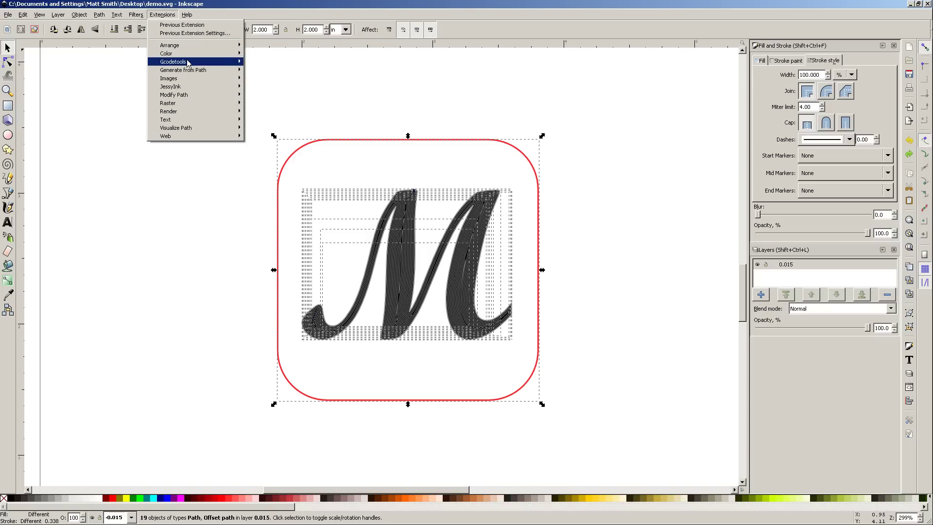
pyautogui.moveTo(187, 63)
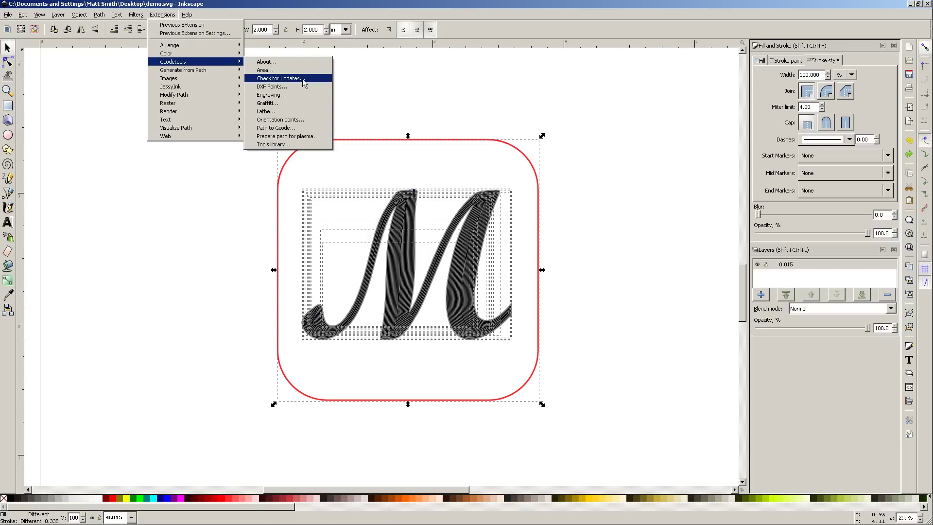
pyautogui.click(273, 128)
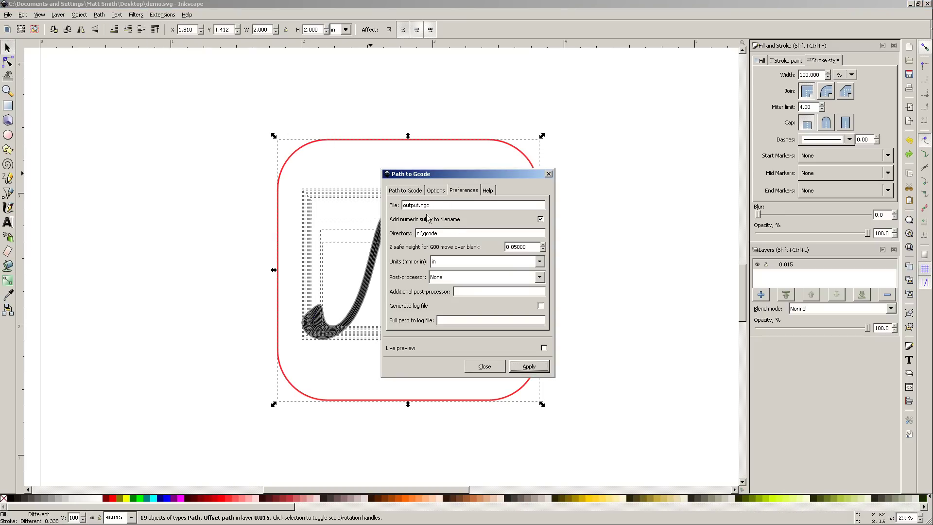
pyautogui.moveTo(445, 234); pyautogui.dragTo(398, 234)
pyautogui.click(464, 280)
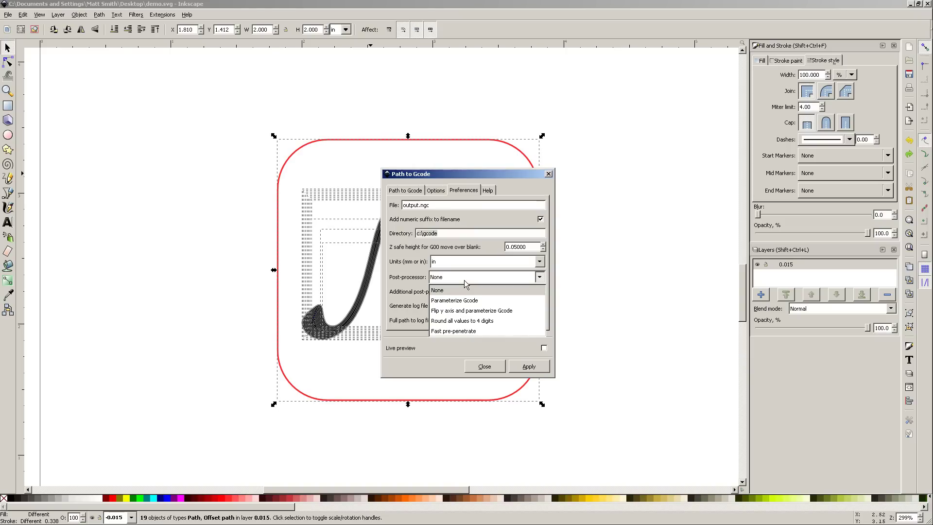
pyautogui.click(437, 290)
pyautogui.doubleClick(519, 248)
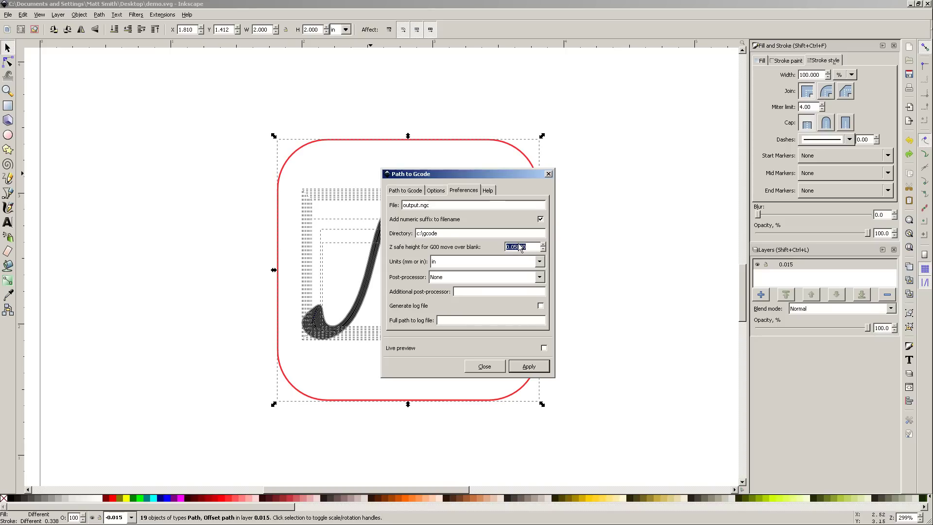
pyautogui.moveTo(530, 247); pyautogui.dragTo(511, 247)
pyautogui.click(408, 193)
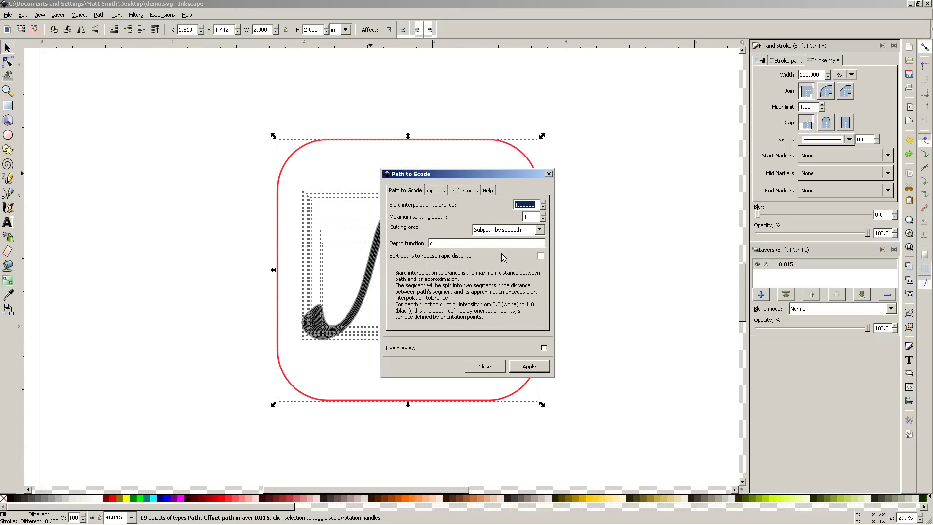
pyautogui.doubleClick(431, 243)
# - Generate the G-code toolpaths, locate output_0003.ngc in C:\gcode, and launch Programmer's Notepad
pyautogui.click(539, 371)
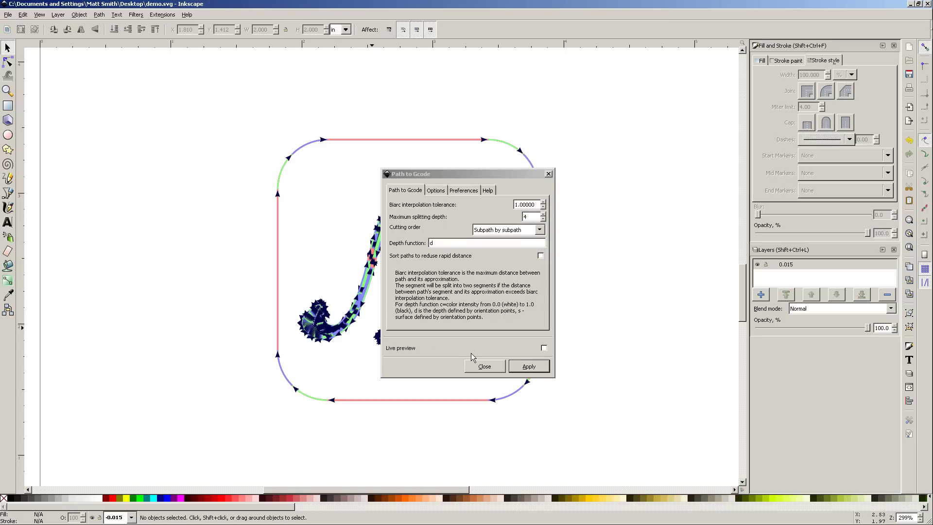
pyautogui.click(494, 368)
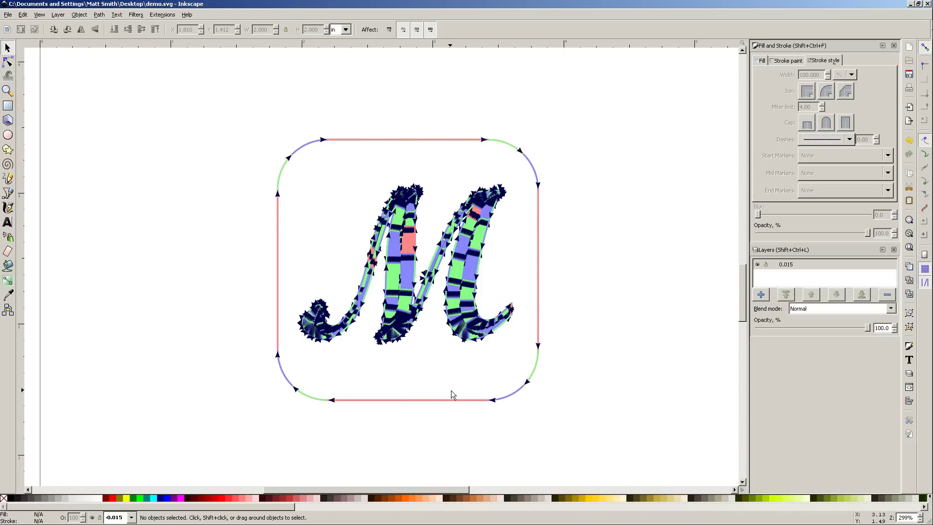
pyautogui.click(448, 522)
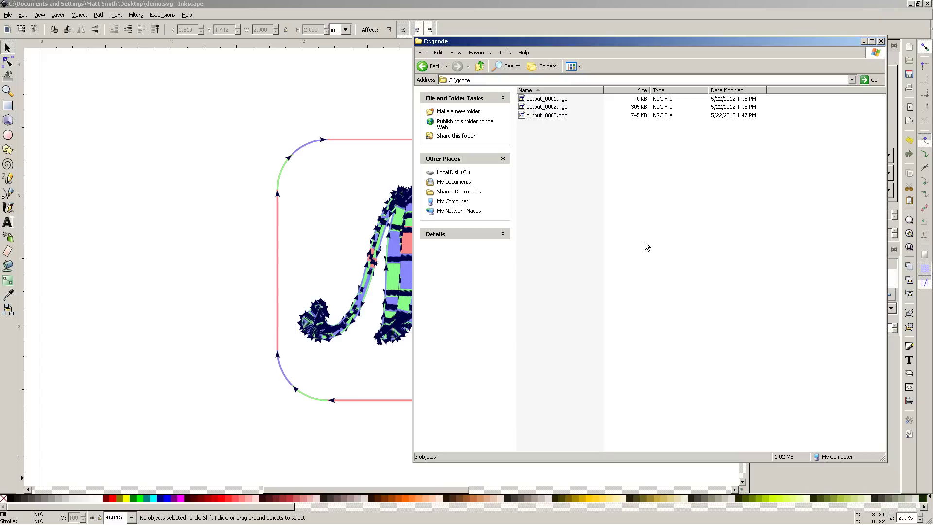
pyautogui.click(560, 117)
pyautogui.click(547, 226)
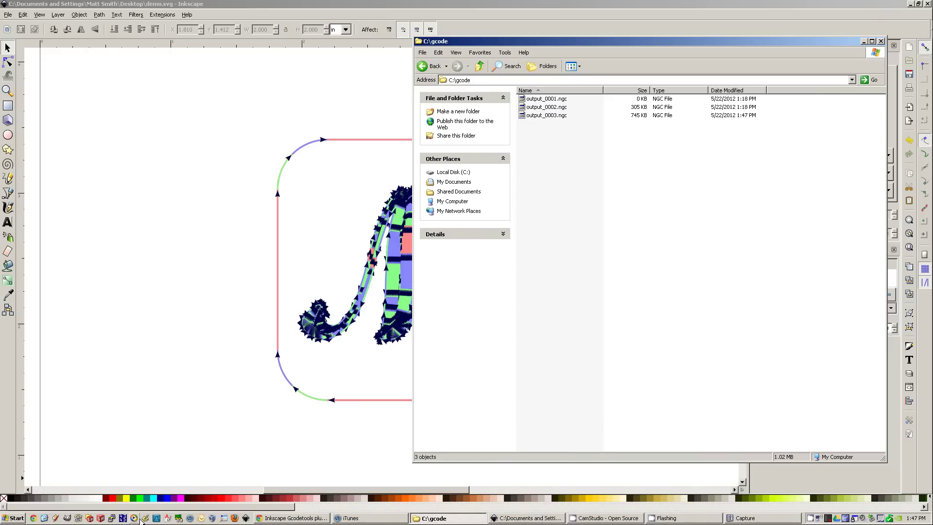
pyautogui.click(145, 518)
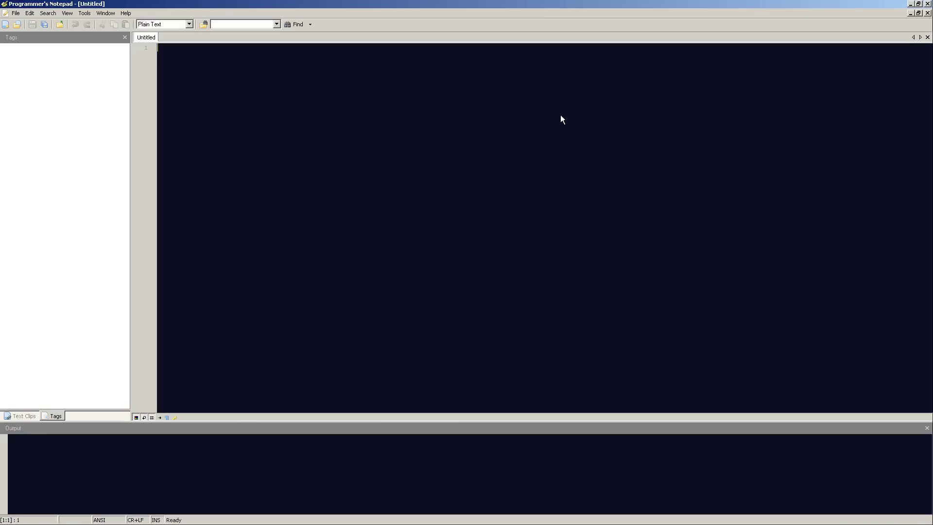
# - Load output_0003.ngc into Programmer's Notepad and highlight the 0.05 safe height and first cut depth
pyautogui.click(560, 115)
pyautogui.moveTo(266, 154); pyautogui.dragTo(266, 156)
pyautogui.click(316, 196)
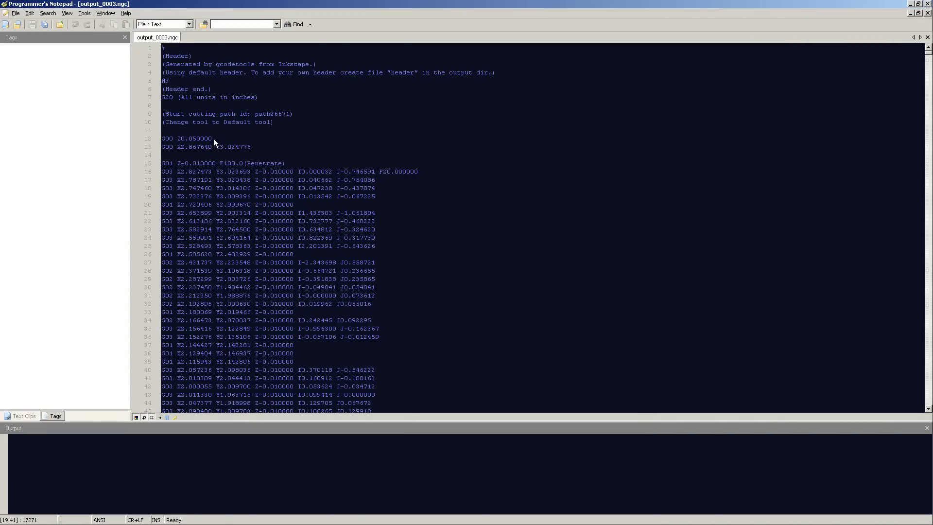
pyautogui.moveTo(213, 139); pyautogui.dragTo(188, 138)
pyautogui.moveTo(263, 148); pyautogui.dragTo(194, 147)
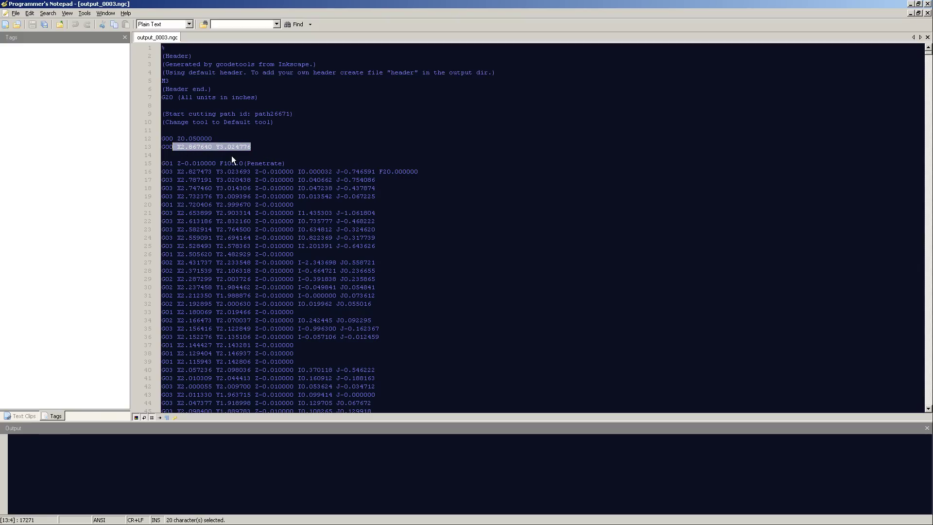
pyautogui.moveTo(212, 164); pyautogui.dragTo(197, 163)
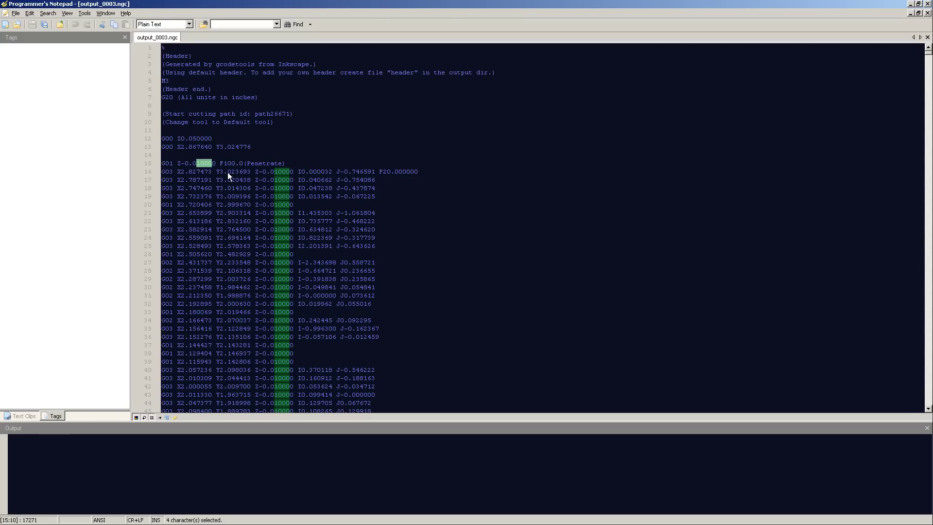
pyautogui.scroll(-5, 282, 198)
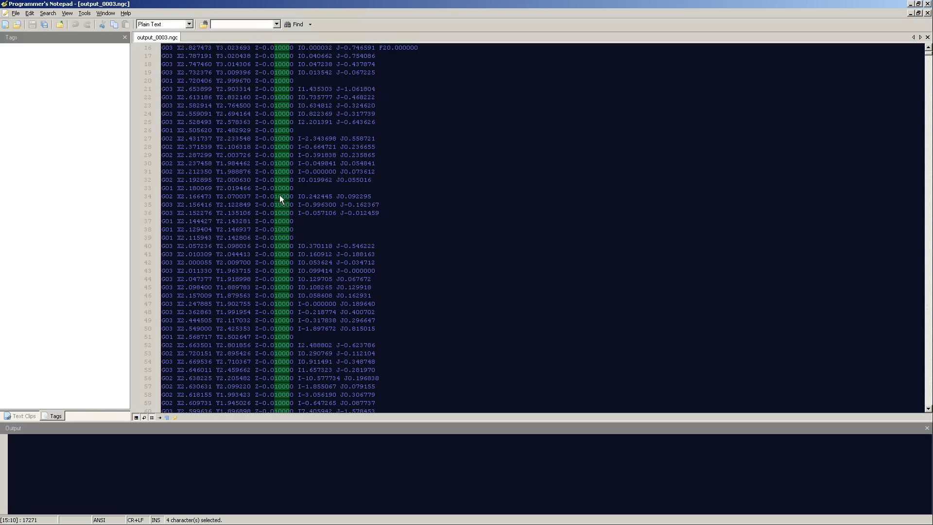
# - Compare with Inkscape's tool table, then return to the G-code file
pyautogui.hotkey('alt', 'Tab')
pyautogui.hotkey('alt', 'Tab')
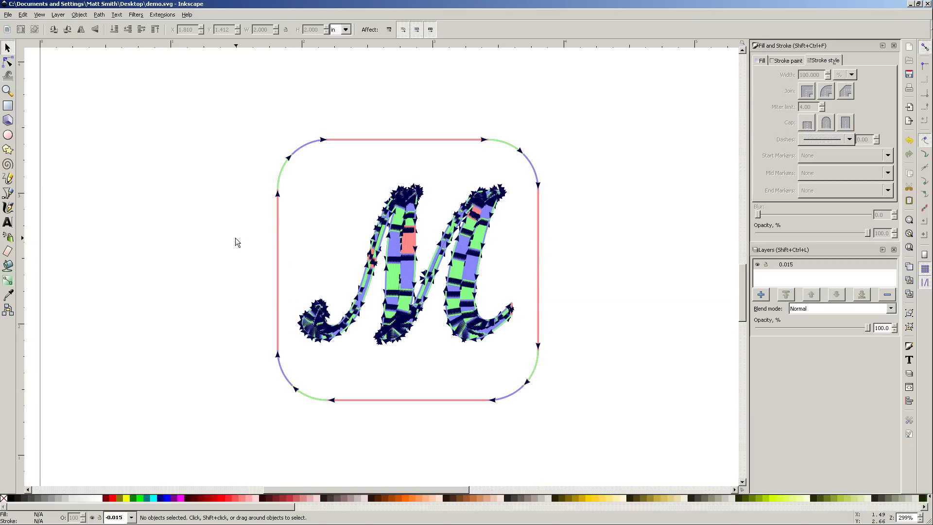
pyautogui.scroll(3, 226, 229)
pyautogui.hscroll(-6, 450, 230)
pyautogui.scroll(3, 295, 273)
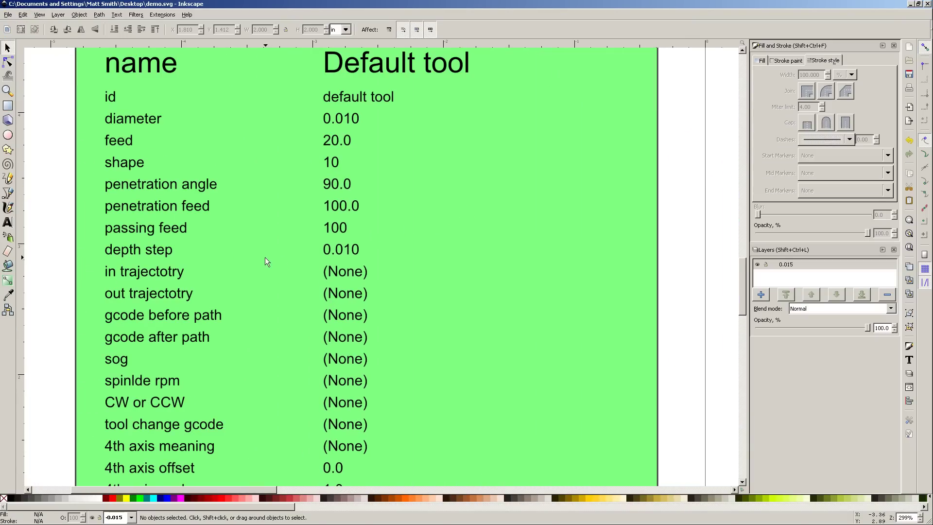
pyautogui.hotkey('alt', 'Tab')
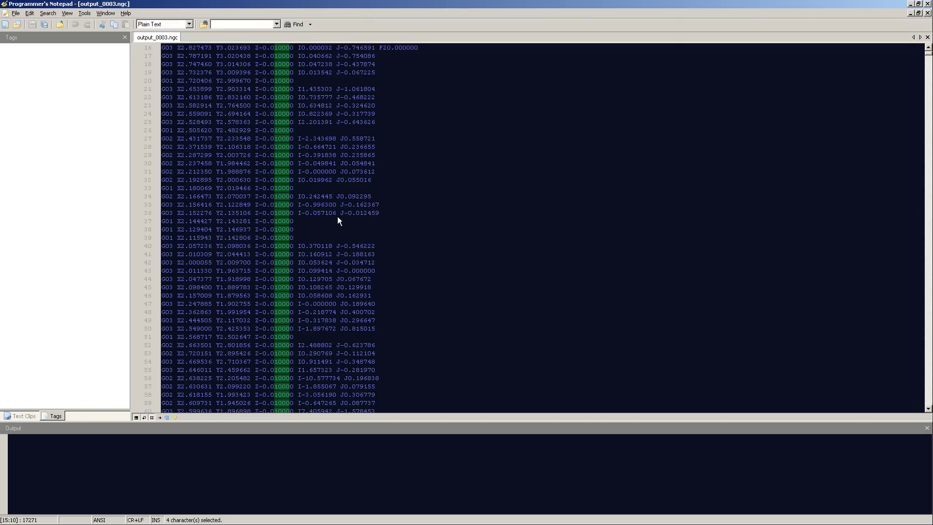
# - Highlight the second pass depth digits and the X value 2.827473 on line 133
pyautogui.scroll(-20, 337, 215)
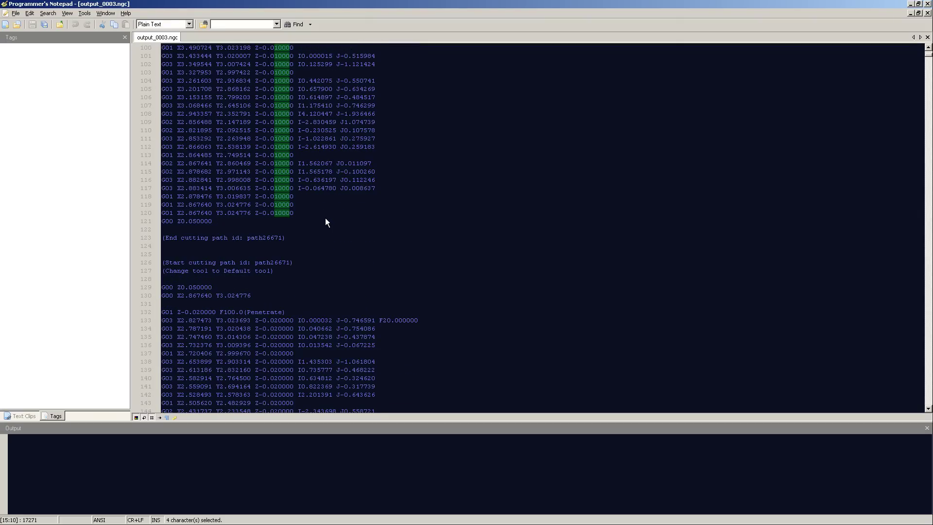
pyautogui.moveTo(282, 320); pyautogui.dragTo(275, 321)
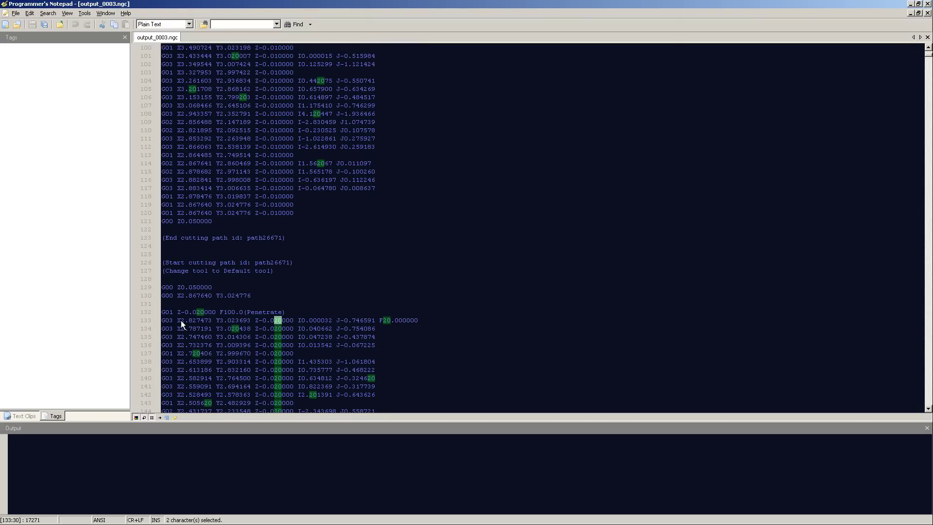
pyautogui.moveTo(181, 319); pyautogui.dragTo(212, 322)
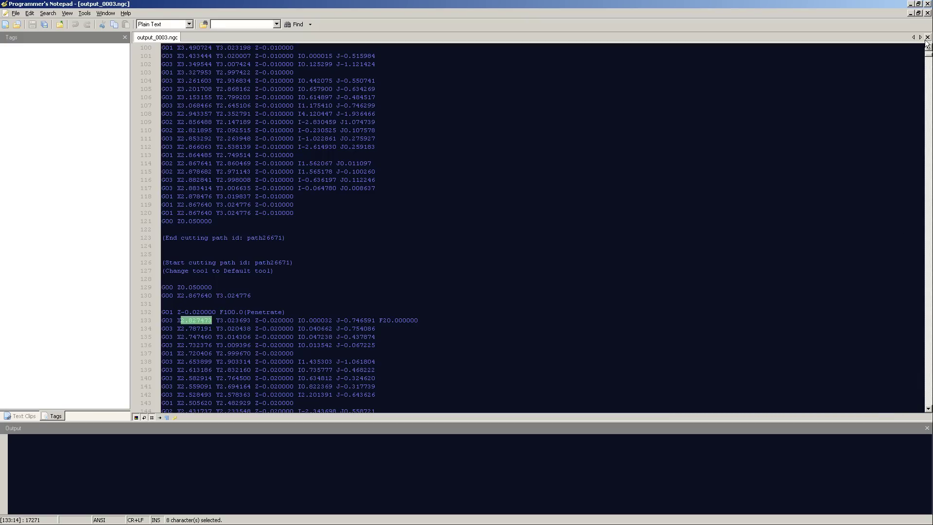
pyautogui.moveTo(929, 54); pyautogui.dragTo(929, 50)
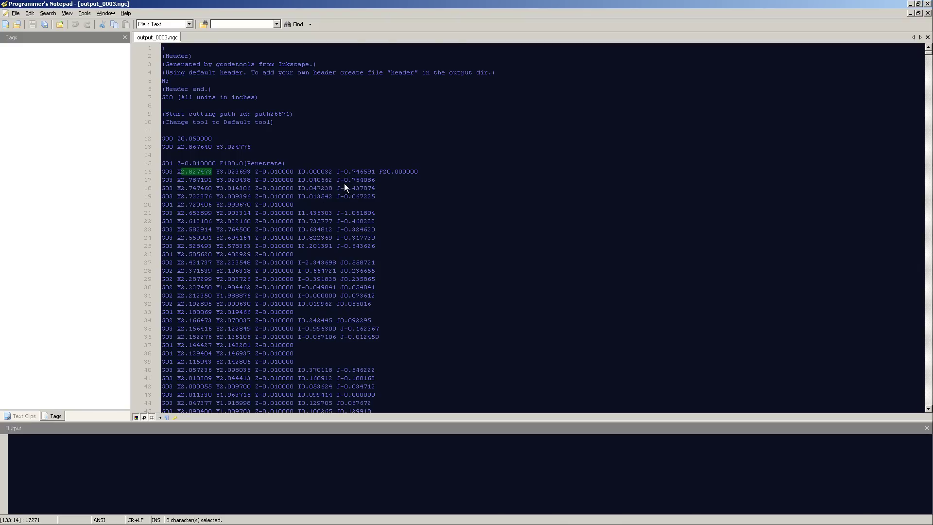
# - Page down through the G-code as the passes deepen to Z-0.075000
pyautogui.scroll(-20, 344, 183)
pyautogui.scroll(-20, 333, 224)
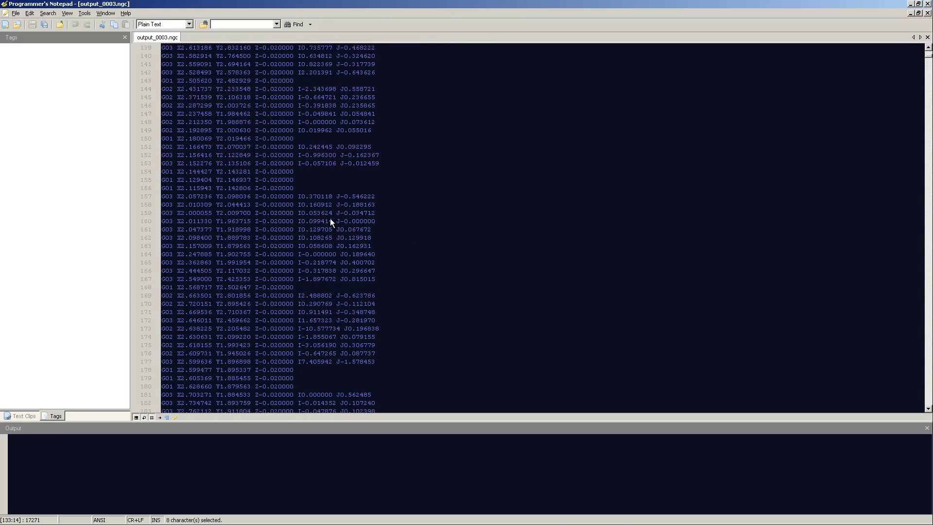
pyautogui.click(930, 166)
pyautogui.click(929, 166)
pyautogui.click(930, 166)
pyautogui.click(930, 166)
pyautogui.click(930, 168)
pyautogui.click(930, 169)
pyautogui.click(930, 169)
pyautogui.click(930, 168)
pyautogui.click(929, 168)
pyautogui.click(929, 169)
pyautogui.click(930, 168)
pyautogui.click(930, 168)
pyautogui.click(929, 169)
pyautogui.click(930, 169)
pyautogui.click(930, 168)
pyautogui.click(930, 169)
pyautogui.click(930, 169)
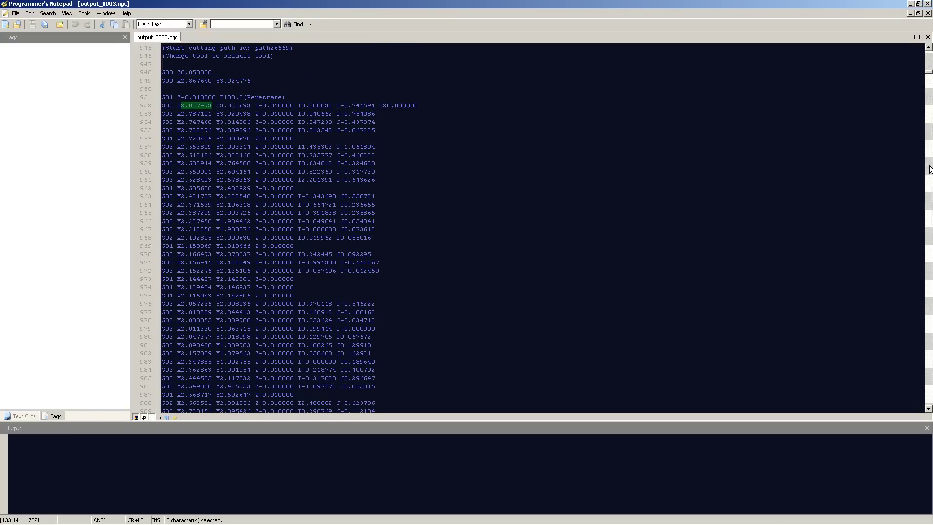
# - Highlight the first moves of path26669, which restarts at Z-0.010000
pyautogui.click(929, 49)
pyautogui.click(283, 320)
pyautogui.moveTo(284, 320); pyautogui.dragTo(265, 314)
pyautogui.scroll(-11, 266, 314)
pyautogui.moveTo(325, 254); pyautogui.dragTo(263, 205)
pyautogui.click(405, 259)
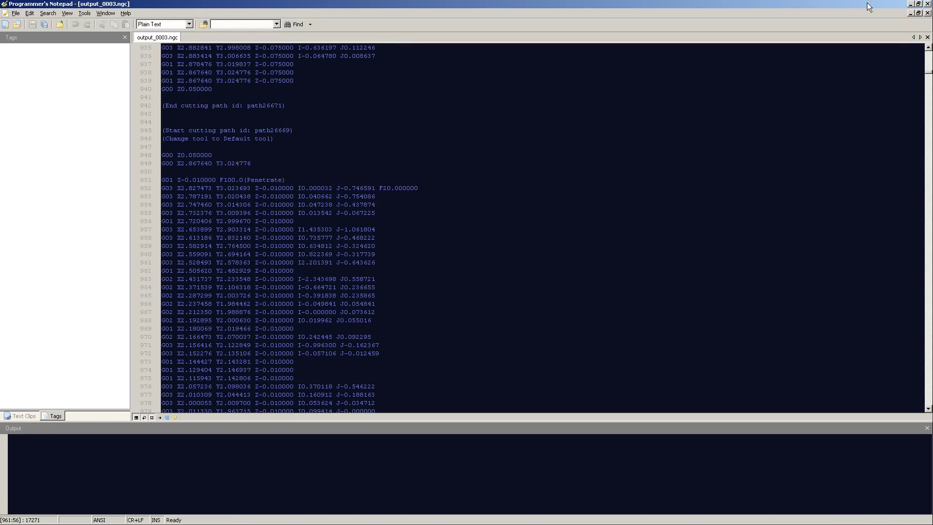
pyautogui.click(911, 5)
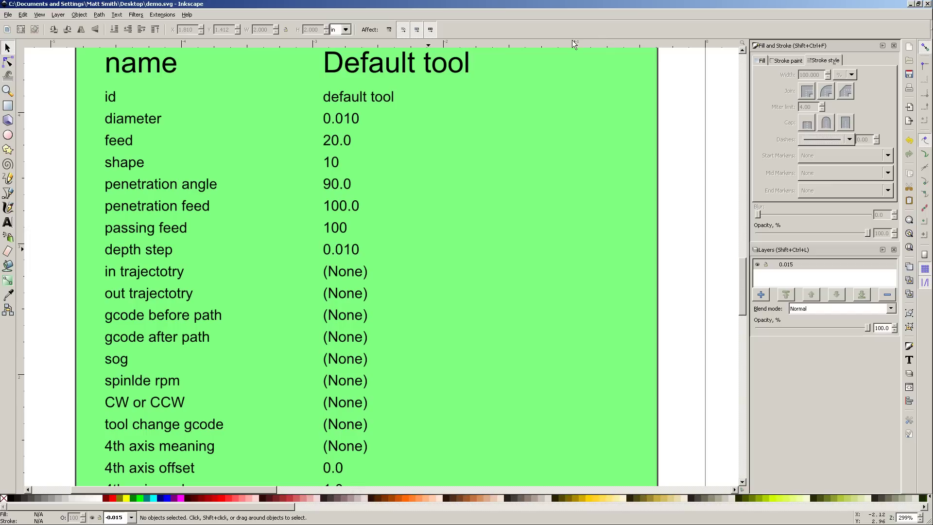
pyautogui.scroll(-3, 479, 215)
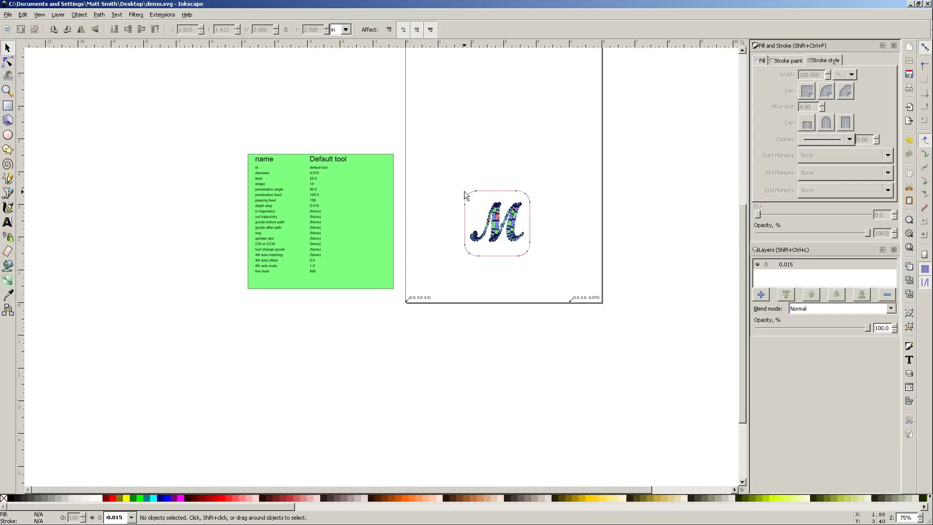
pyautogui.moveTo(213, 134); pyautogui.dragTo(628, 356)
pyautogui.press('Escape')
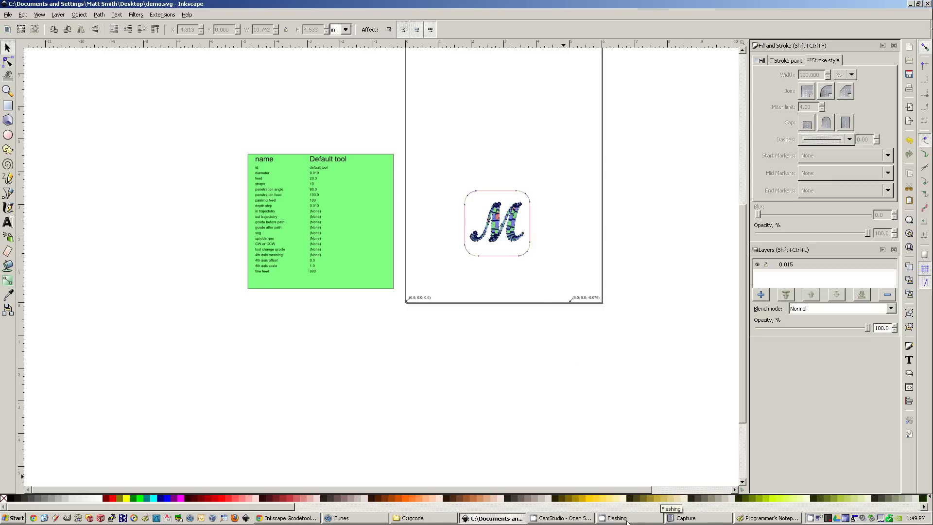
pyautogui.click(628, 519)
pyautogui.click(567, 519)
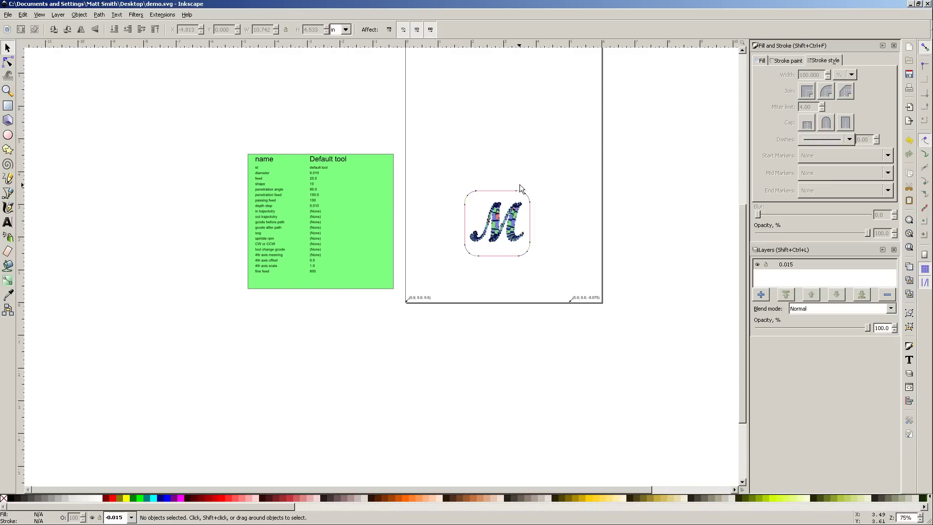
pyautogui.moveTo(519, 187); pyautogui.dragTo(501, 208)
pyautogui.scroll(1, 485, 220)
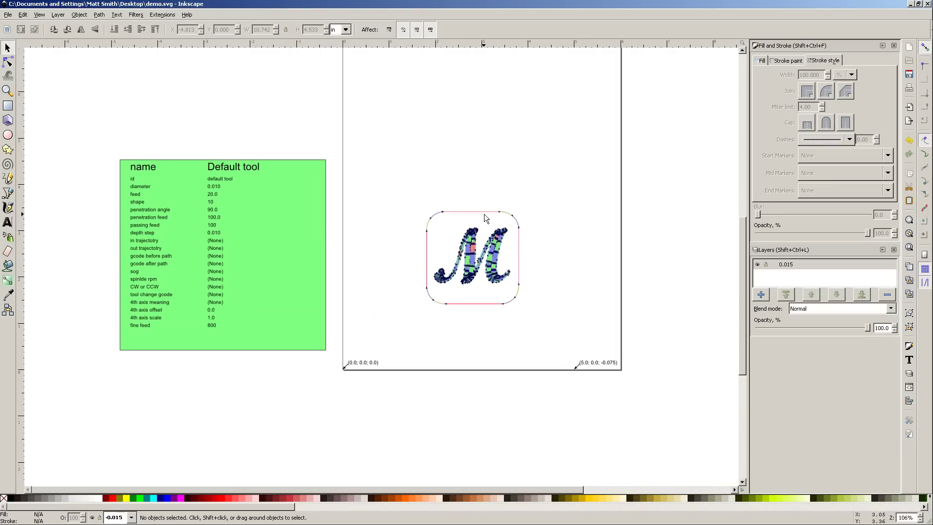